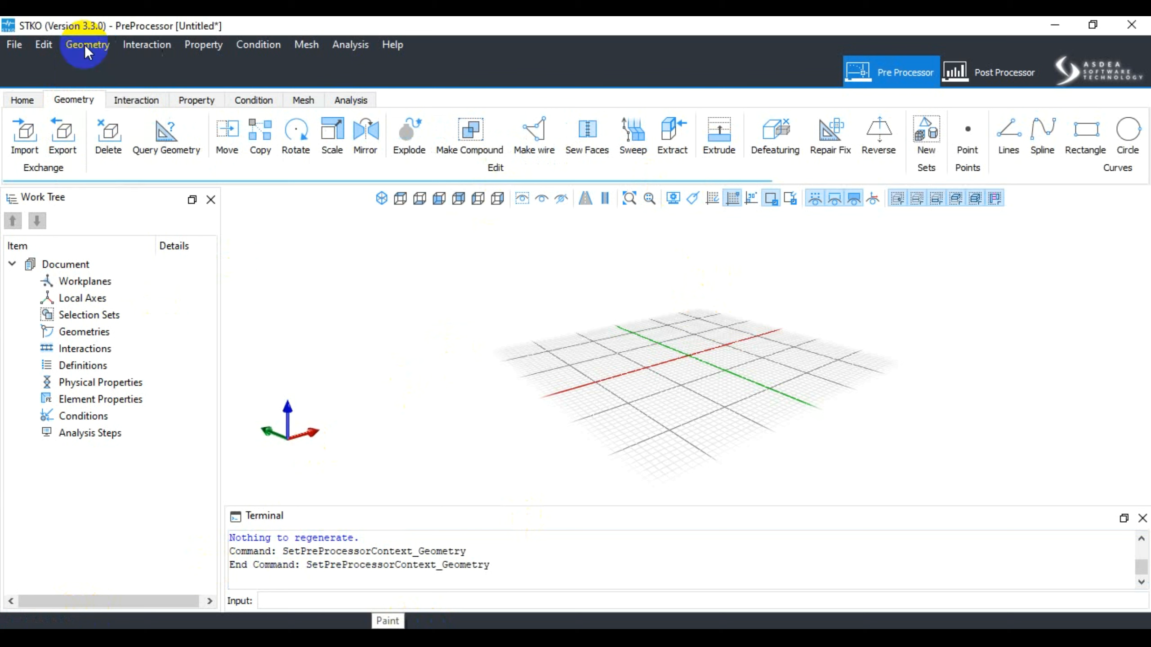
Define a new workplane by picking three points on the grid: its origin and two direction points
{"action": "left_click", "coordinate": [85, 44]}
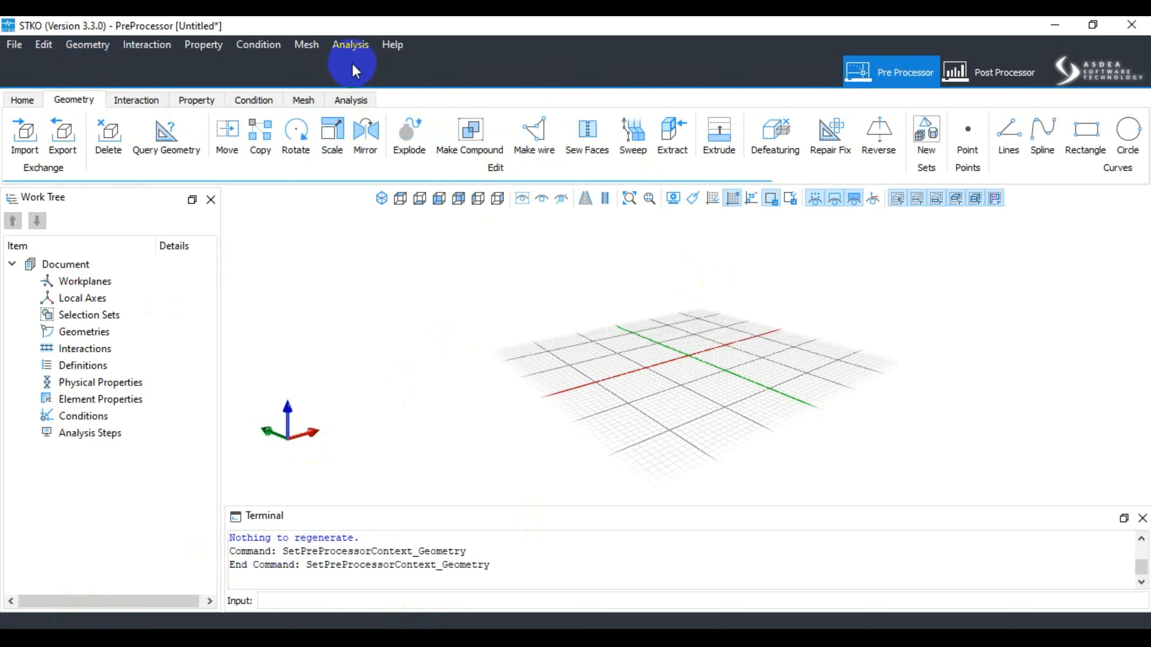
{"action": "left_click", "coordinate": [21, 101]}
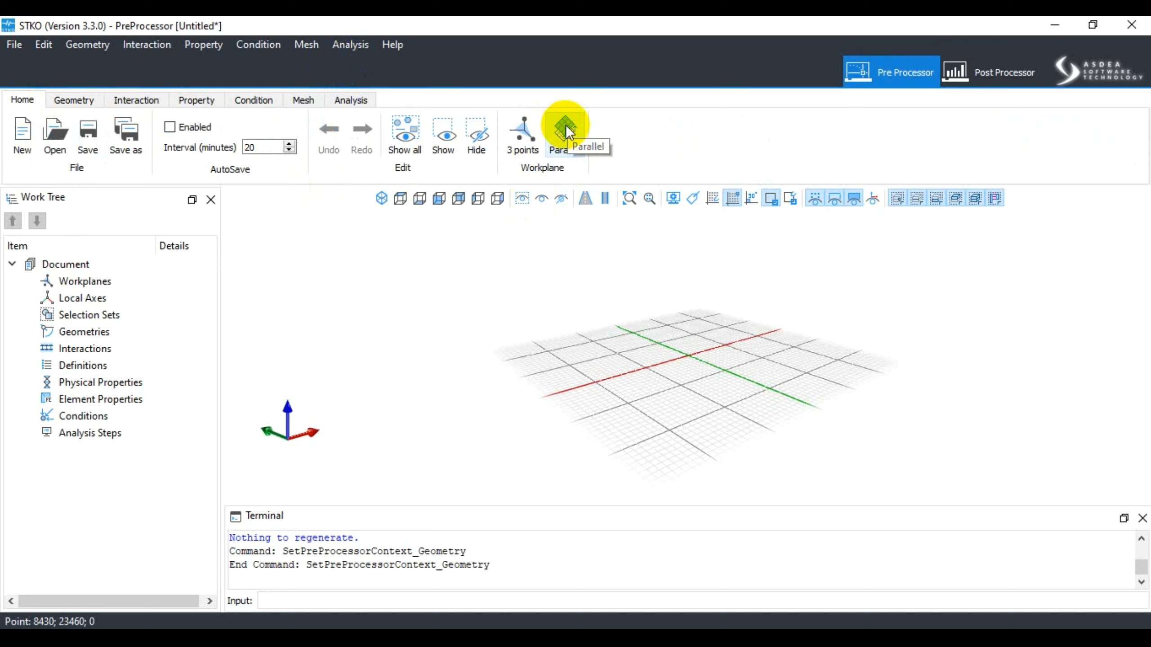
{"action": "left_click", "coordinate": [516, 139]}
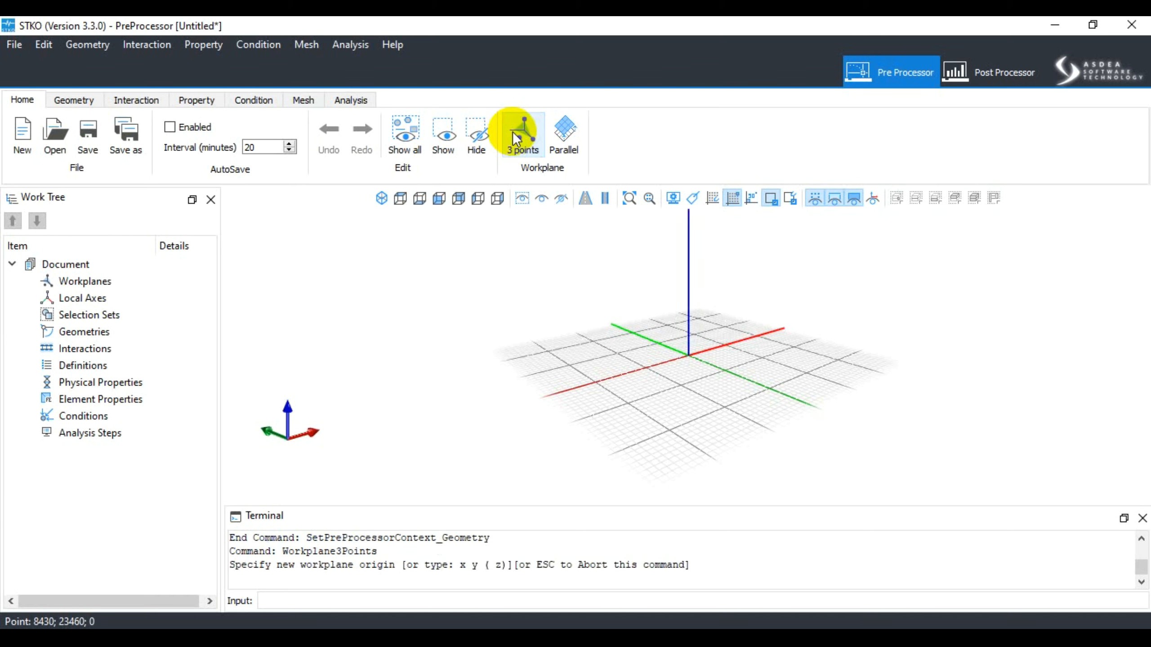
{"action": "scroll", "coordinate": [636, 330], "scroll_direction": "down", "scroll_amount": 6}
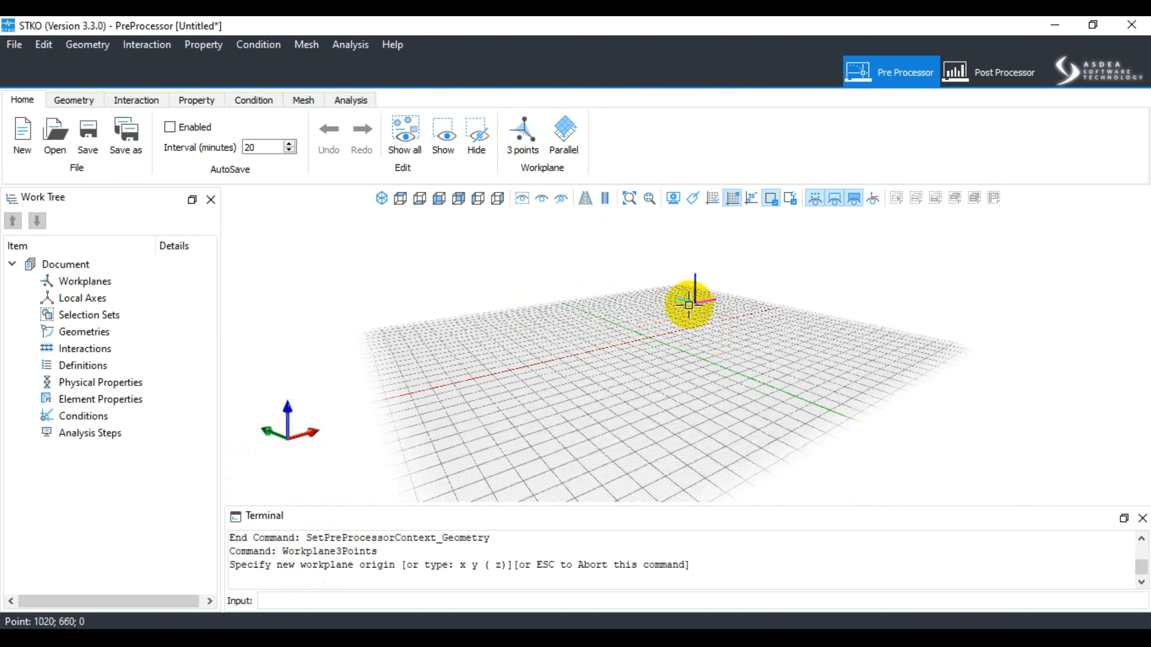
{"action": "scroll", "coordinate": [689, 304], "scroll_direction": "down", "scroll_amount": 4}
{"action": "scroll", "coordinate": [693, 303], "scroll_direction": "up", "scroll_amount": 6}
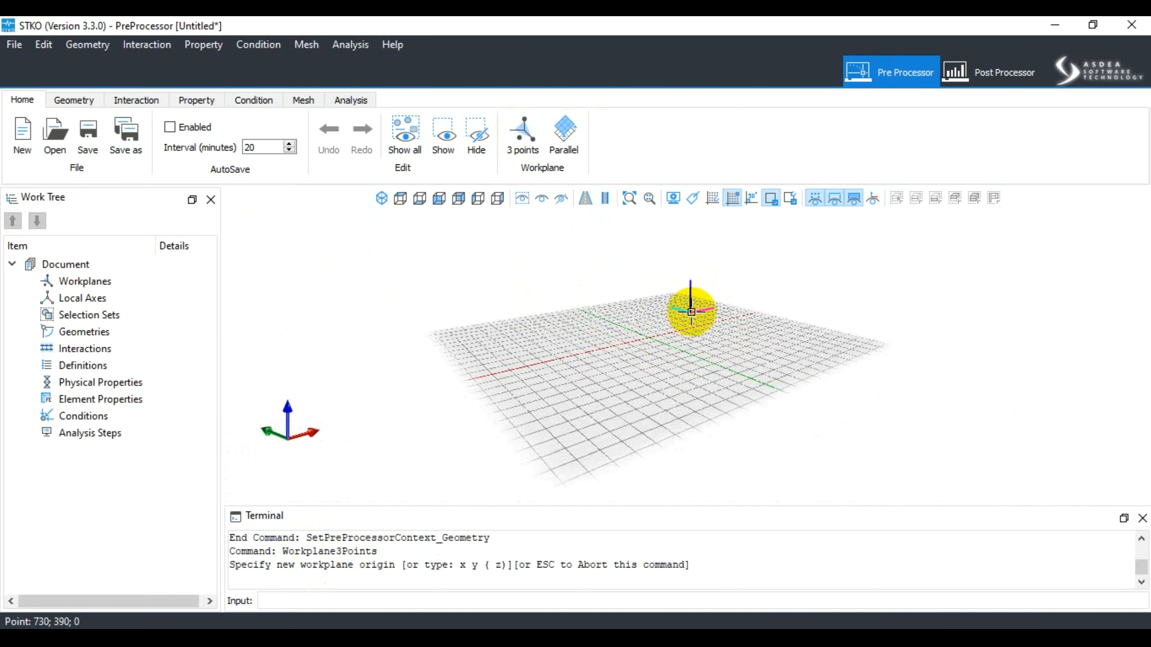
{"action": "scroll", "coordinate": [679, 303], "scroll_direction": "down", "scroll_amount": 2}
{"action": "middle_click_drag", "start_coordinate": [679, 308], "coordinate": [652, 313]}
{"action": "scroll", "coordinate": [659, 336], "scroll_direction": "down", "scroll_amount": 3}
{"action": "scroll", "coordinate": [659, 333], "scroll_direction": "up", "scroll_amount": 3}
{"action": "left_click", "coordinate": [667, 300]}
{"action": "left_click", "coordinate": [667, 362]}
{"action": "left_click", "coordinate": [725, 317]}
{"action": "scroll", "coordinate": [616, 298], "scroll_direction": "down", "scroll_amount": 5}
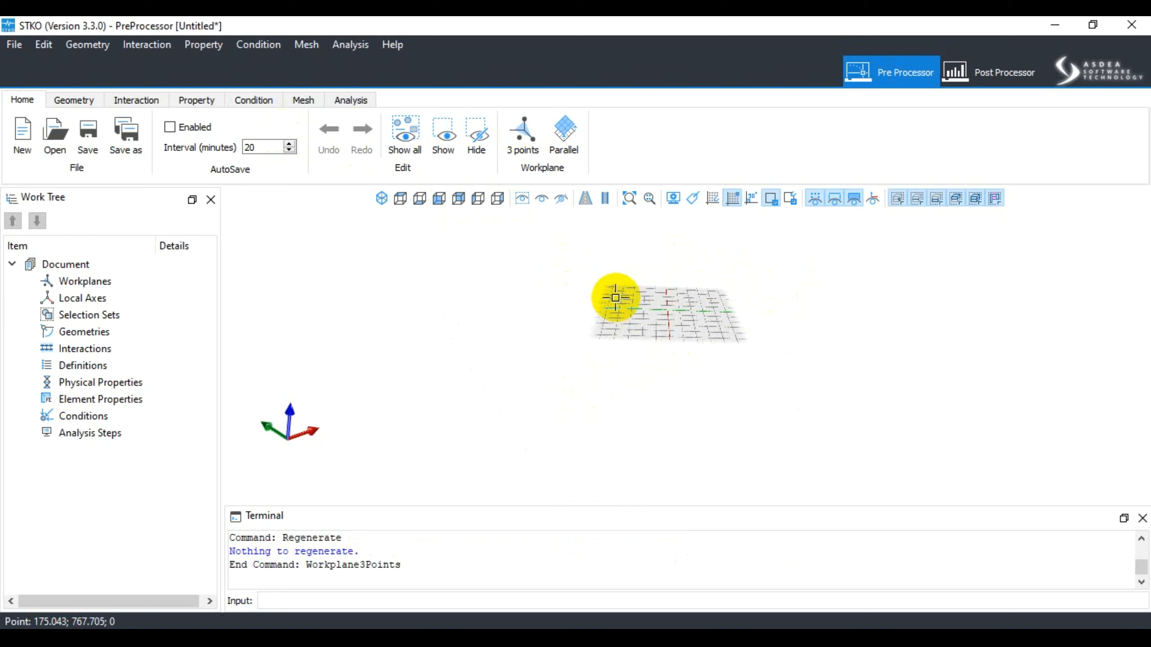
Create a workplane parallel to the current one at an offset of 50 and switch to the isometric view
{"action": "left_click", "coordinate": [560, 139]}
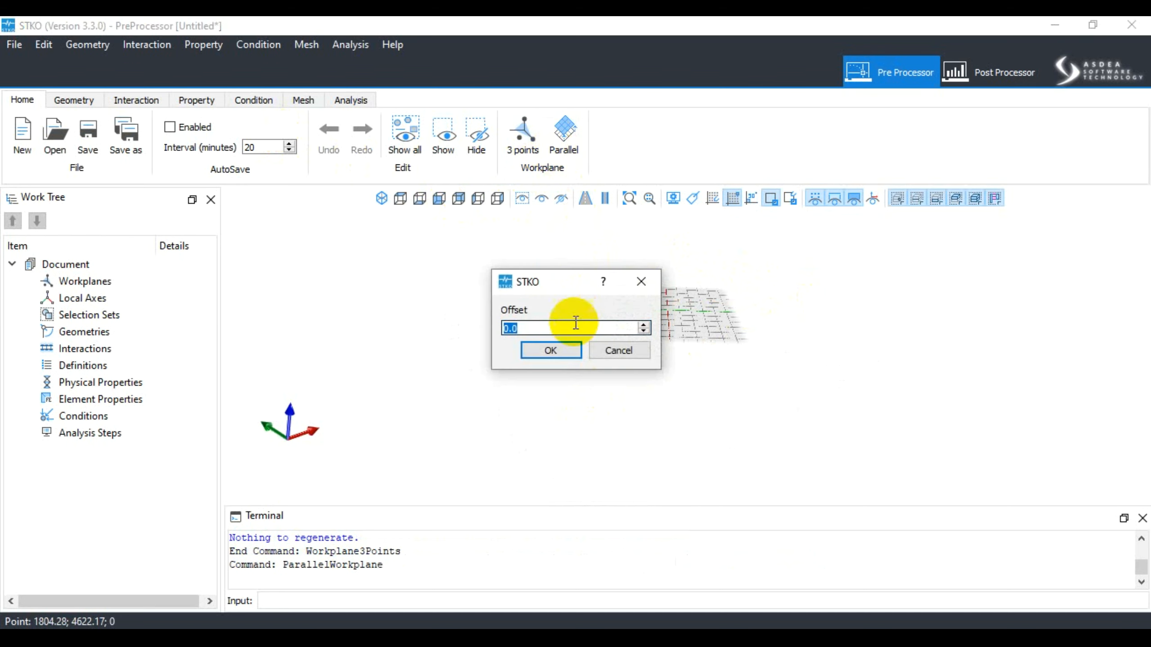
{"action": "type", "text": "1000"}
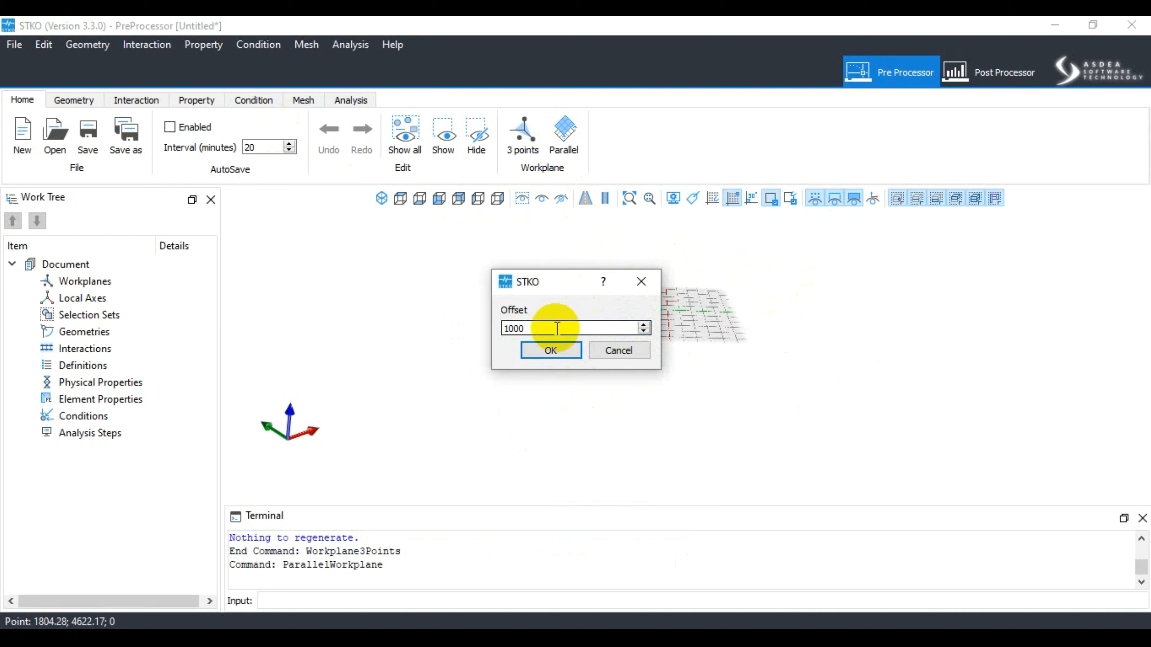
{"action": "key", "text": "BackSpace"}
{"action": "double_click", "coordinate": [516, 328]}
{"action": "type", "text": "10"}
{"action": "left_click", "coordinate": [549, 353]}
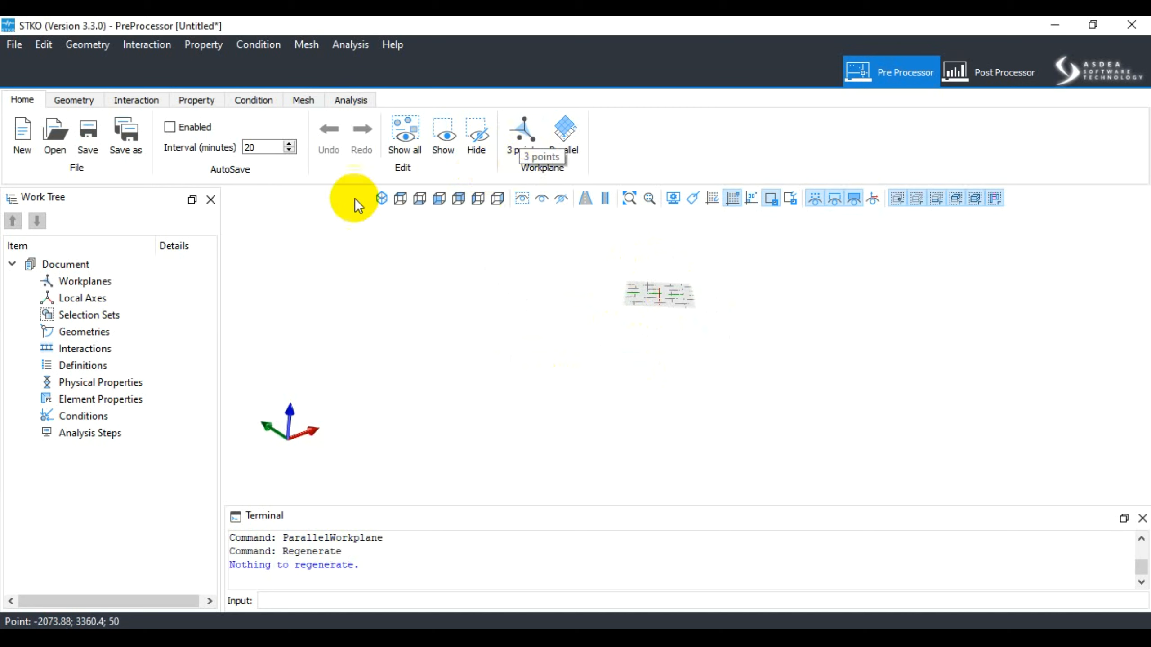
{"action": "left_click", "coordinate": [93, 282]}
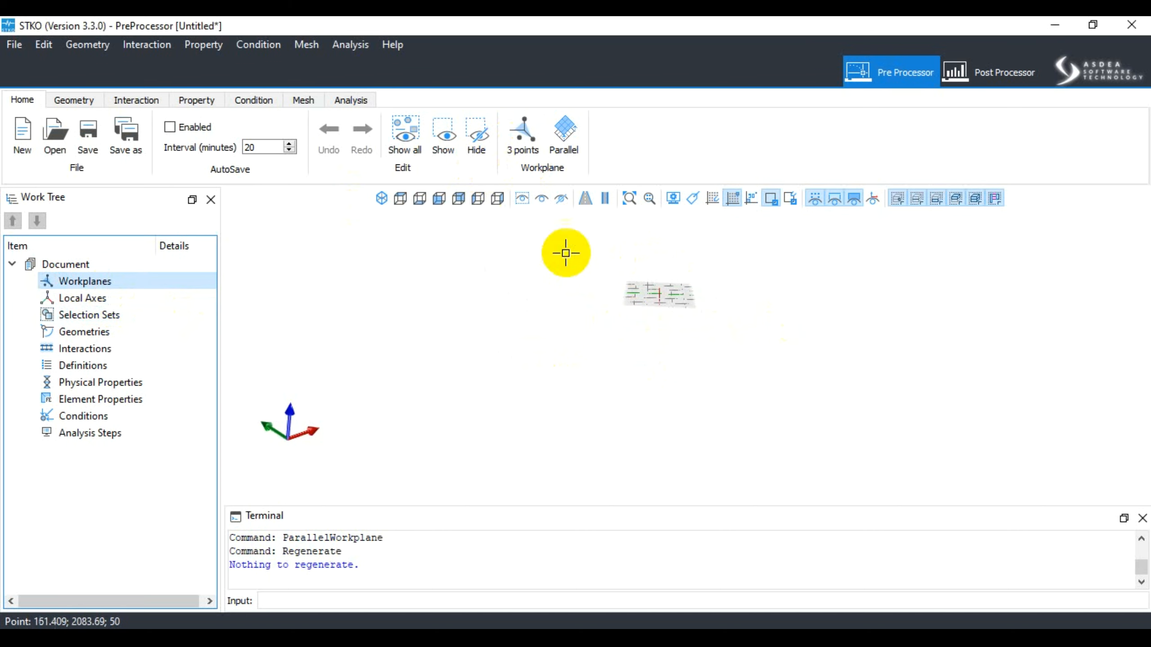
{"action": "left_click", "coordinate": [381, 198]}
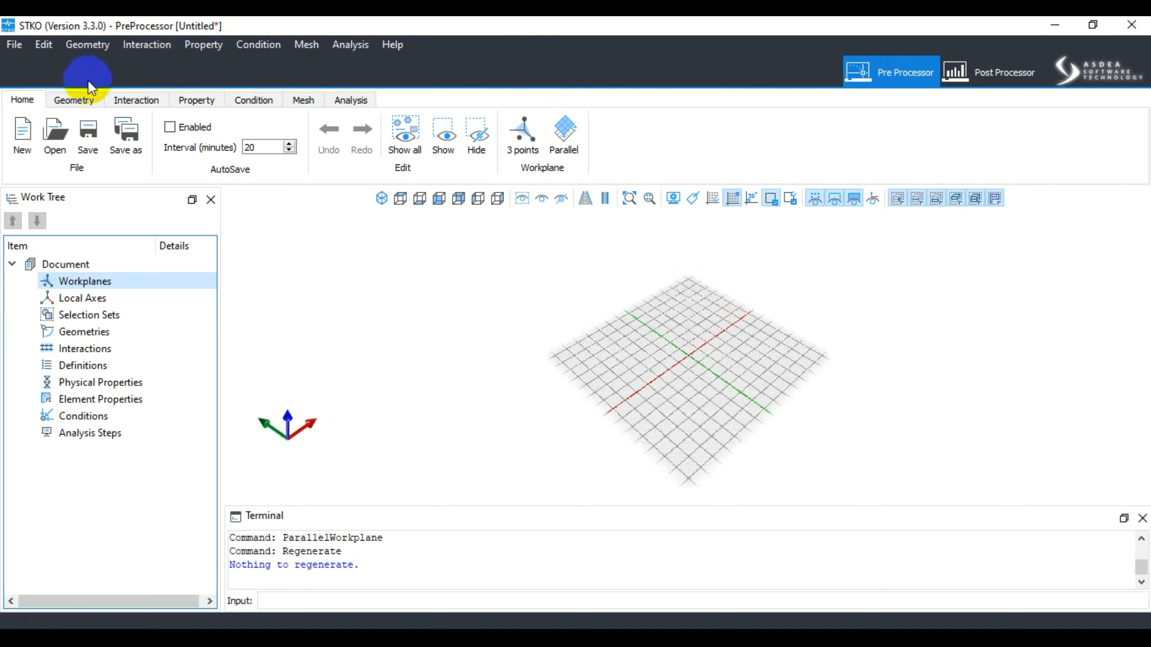
Look through the geometry command categories and the post-processing workspace, returning to the pre-processor
{"action": "left_click", "coordinate": [82, 99]}
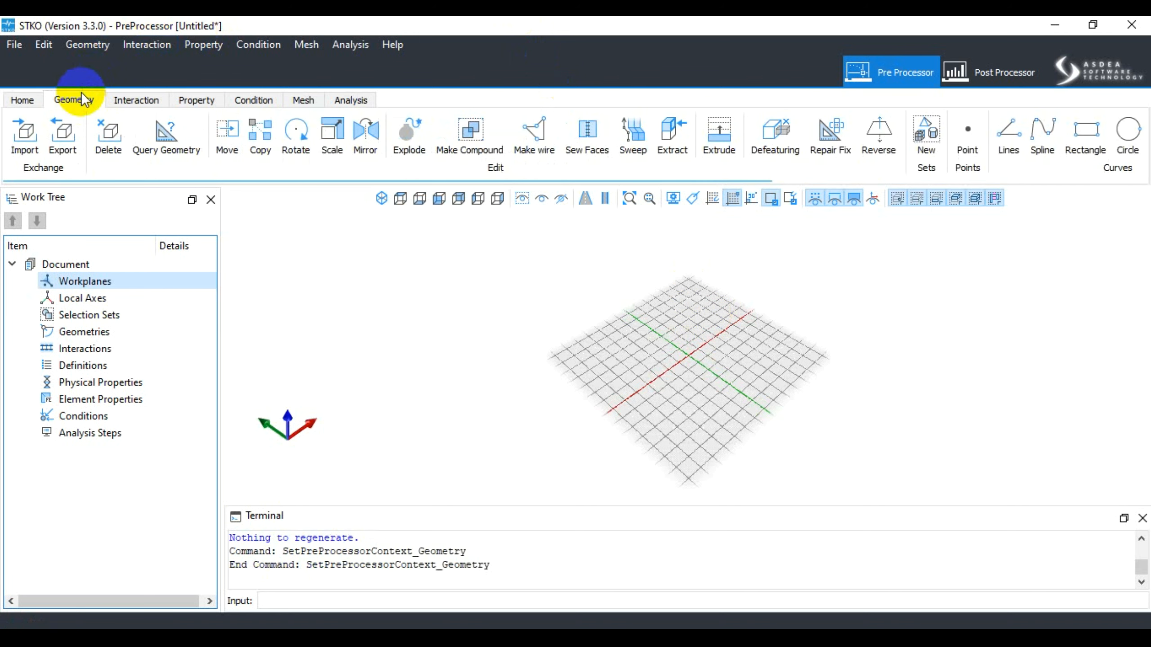
{"action": "left_click", "coordinate": [86, 45]}
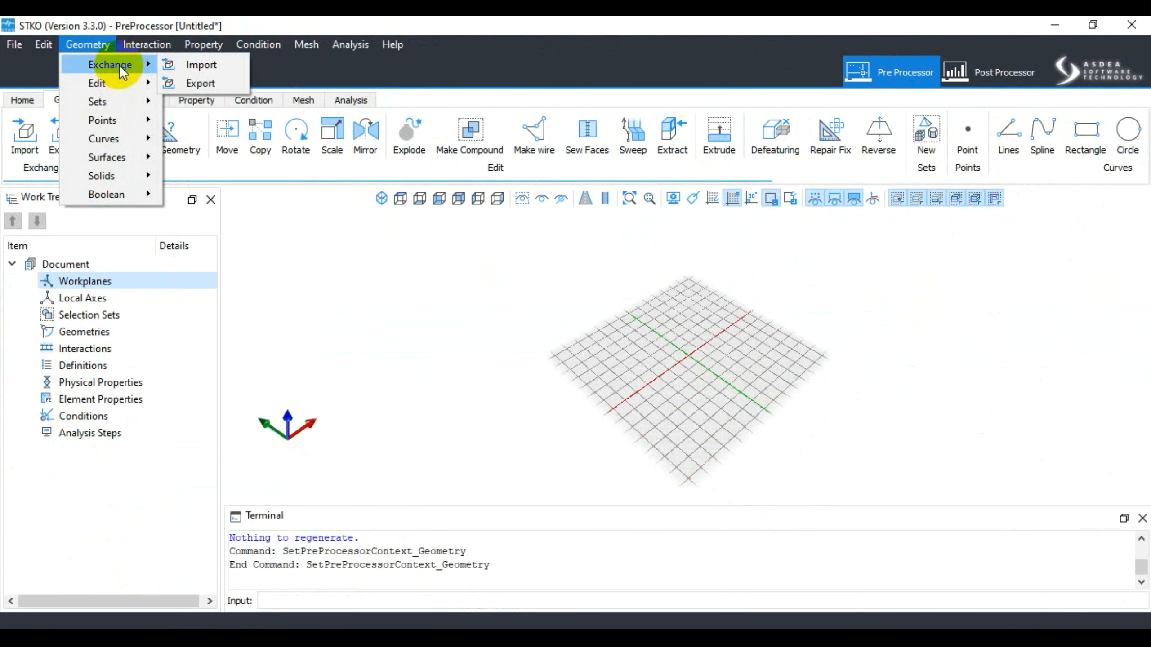
{"action": "mouse_move", "coordinate": [135, 101]}
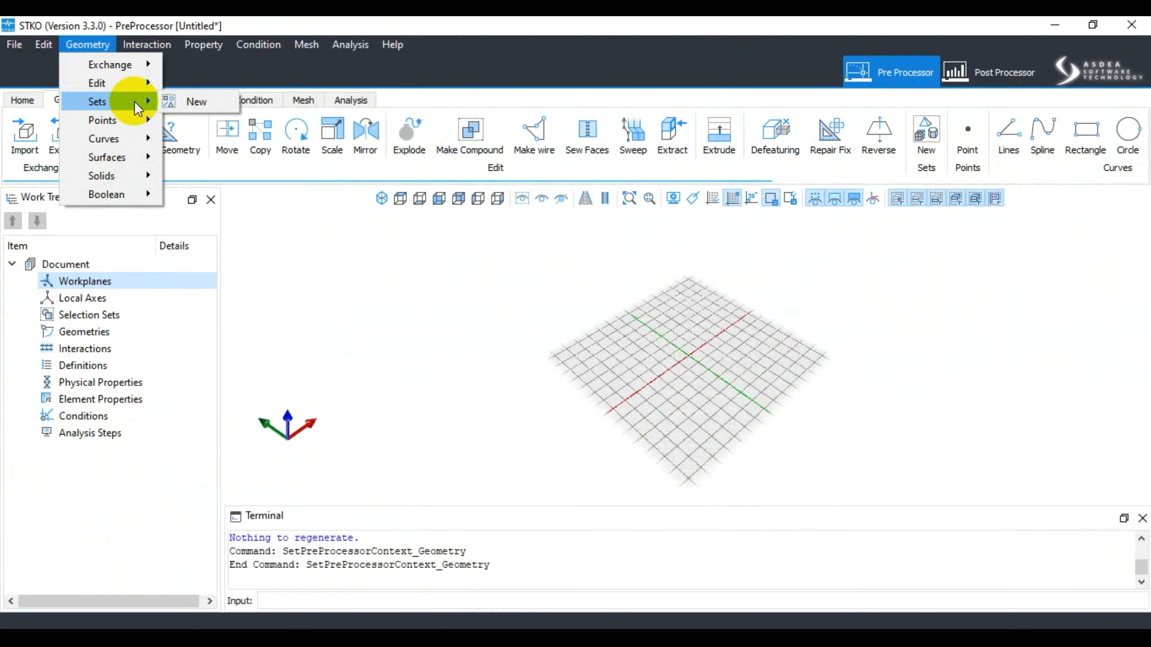
{"action": "mouse_move", "coordinate": [127, 179]}
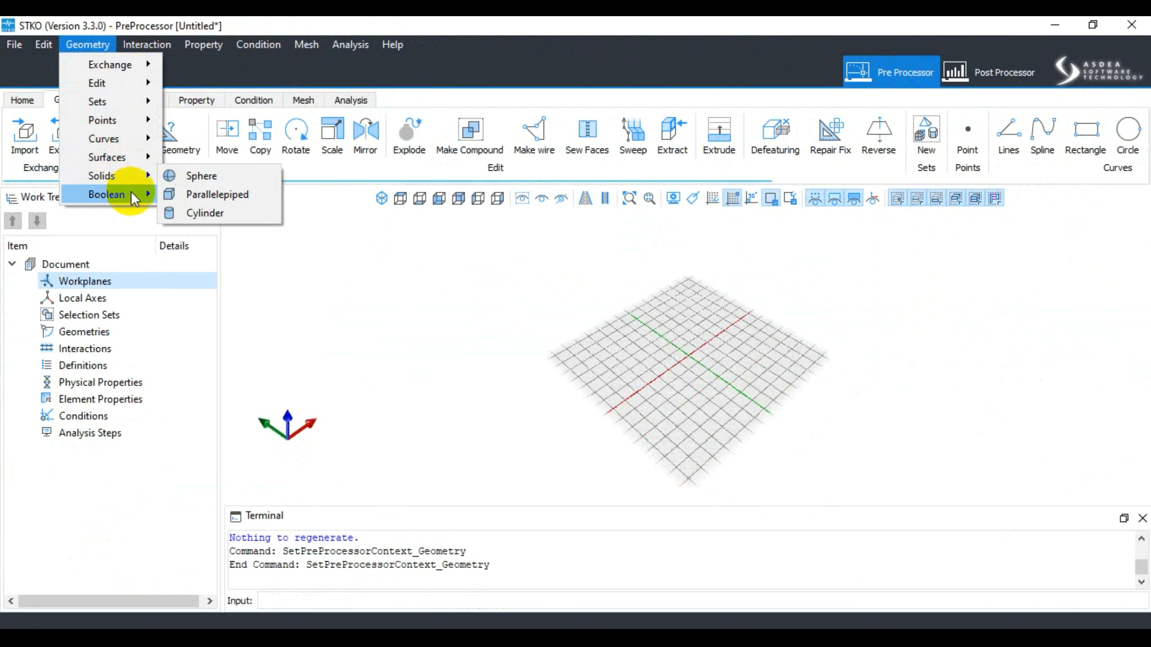
{"action": "mouse_move", "coordinate": [138, 74]}
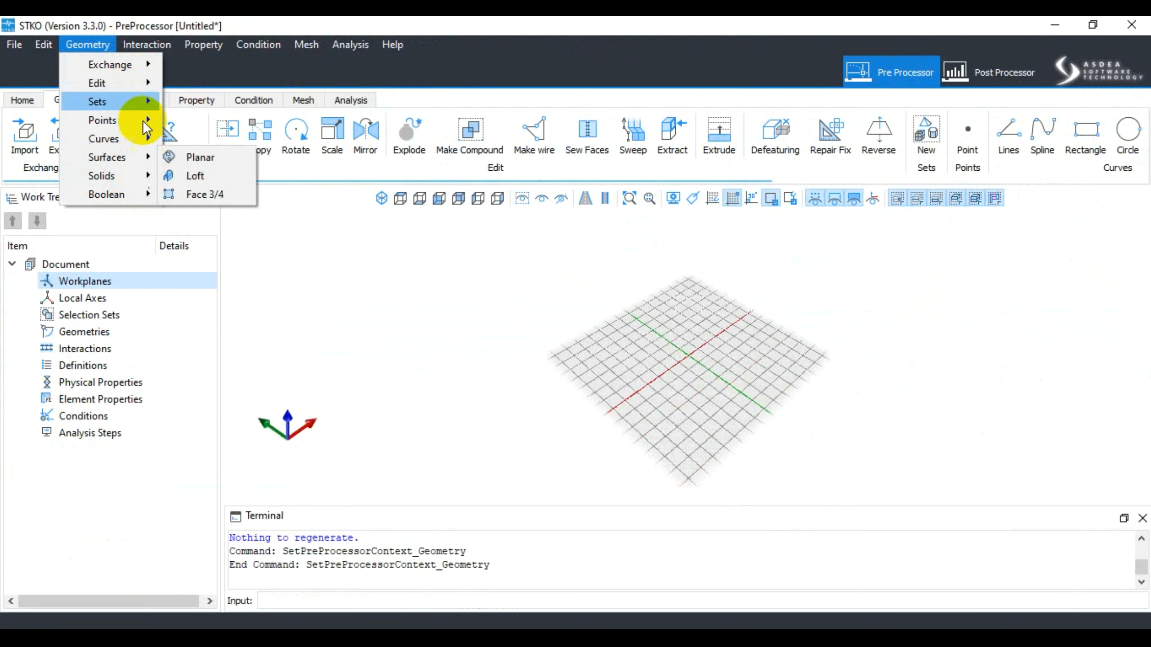
{"action": "left_click", "coordinate": [131, 32]}
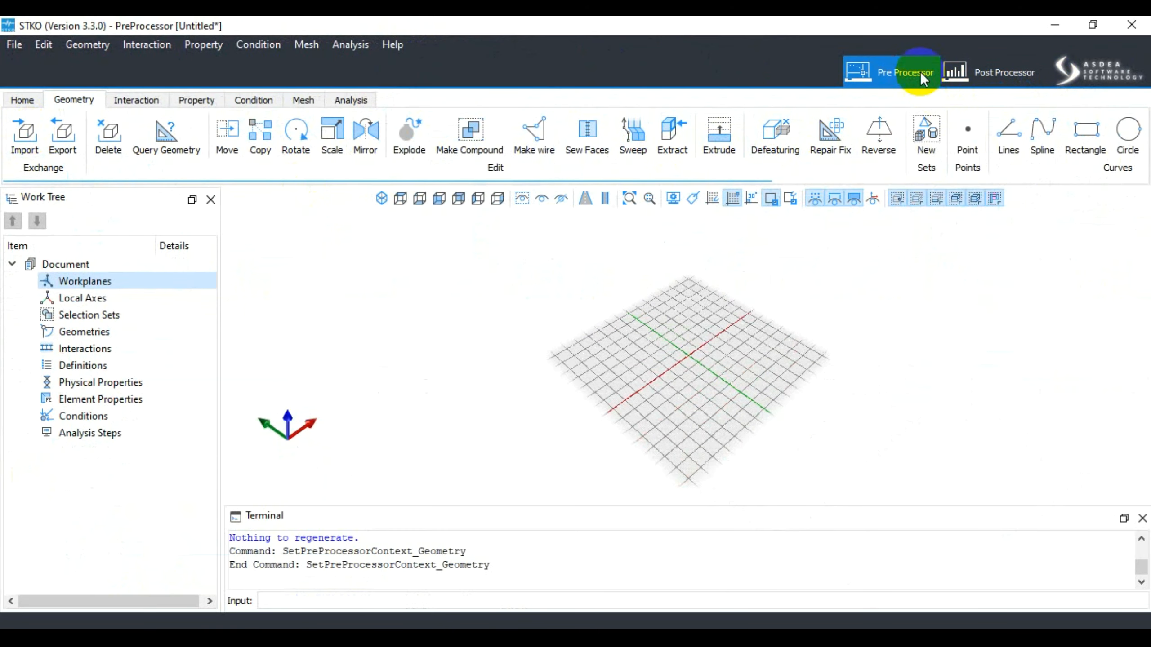
{"action": "left_click", "coordinate": [983, 78]}
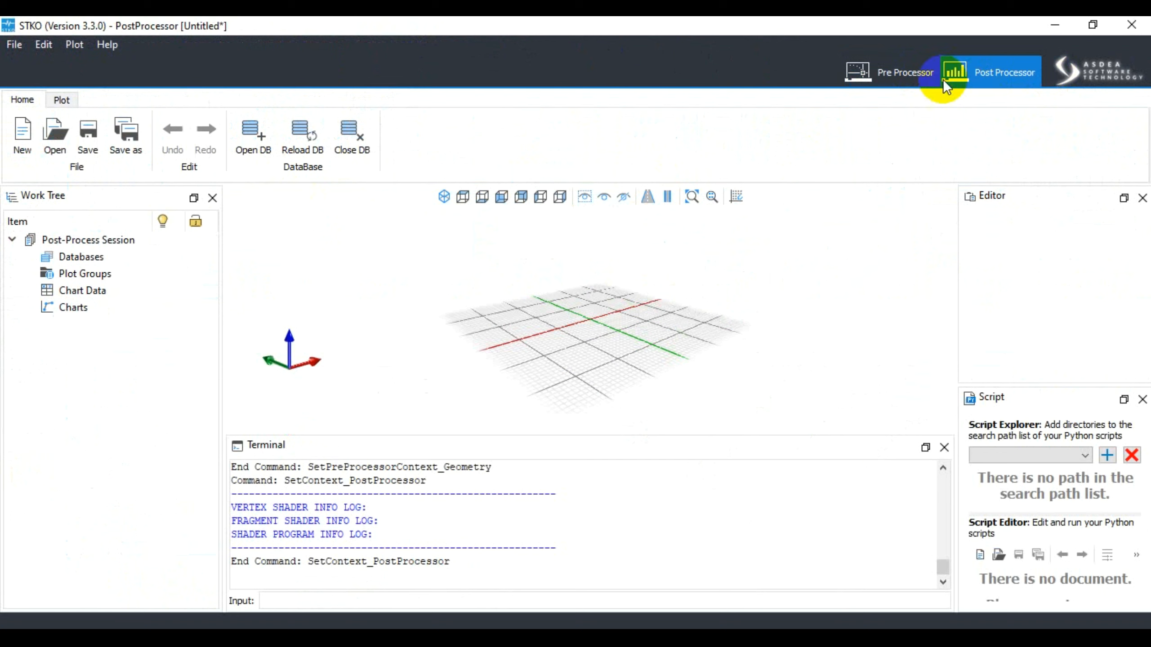
{"action": "left_click", "coordinate": [899, 79]}
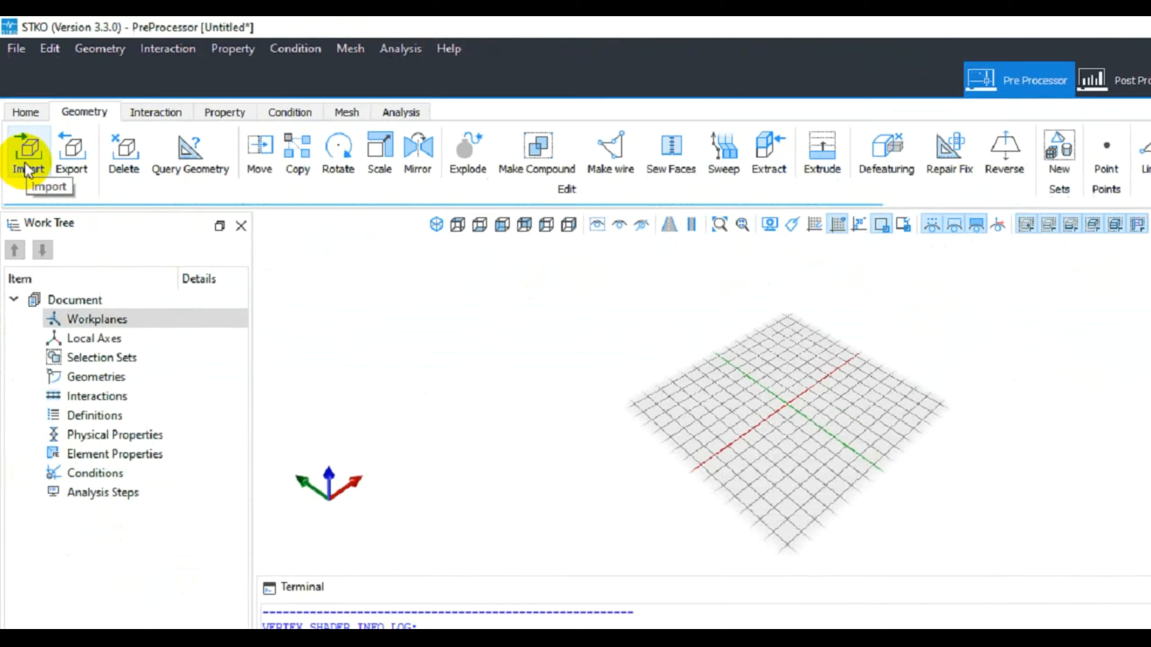
Start a geometry import and examine the supported file formats, keeping the filter on all supported files
{"action": "left_click", "coordinate": [22, 143]}
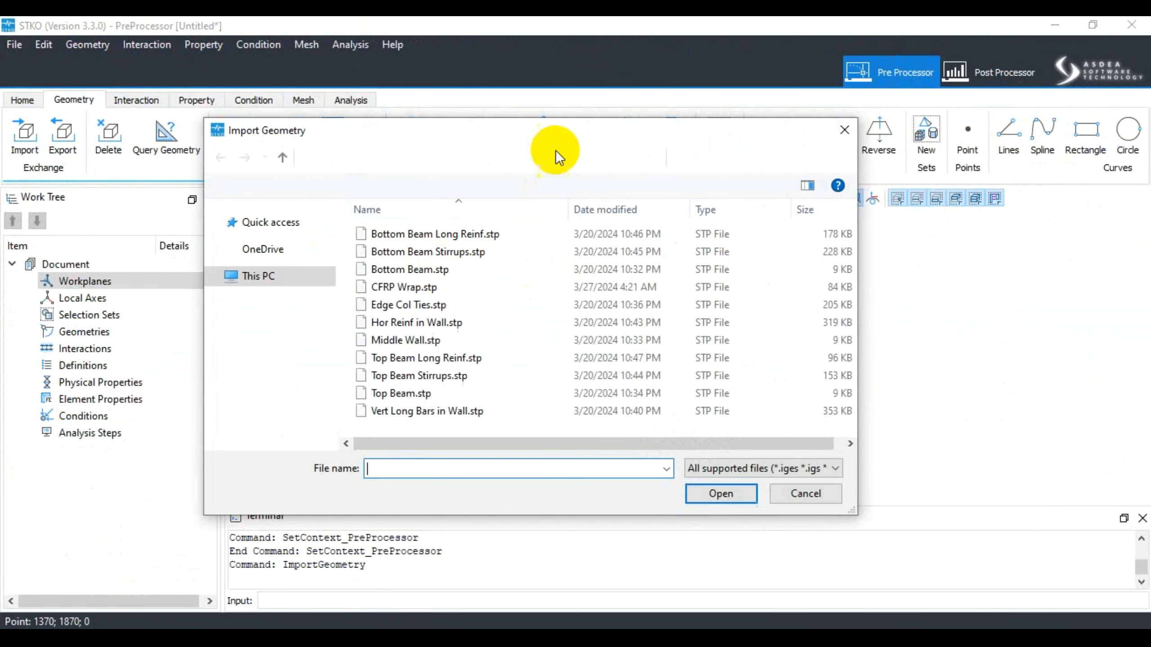
{"action": "left_click_drag", "start_coordinate": [559, 129], "coordinate": [632, 124]}
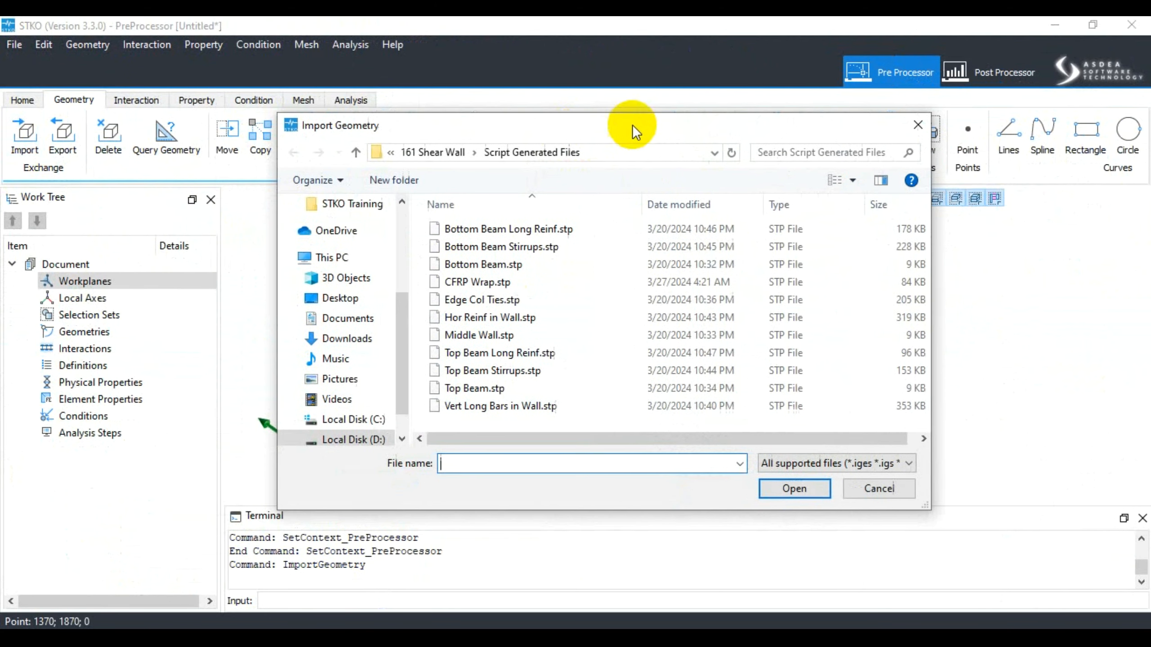
{"action": "left_click", "coordinate": [878, 464]}
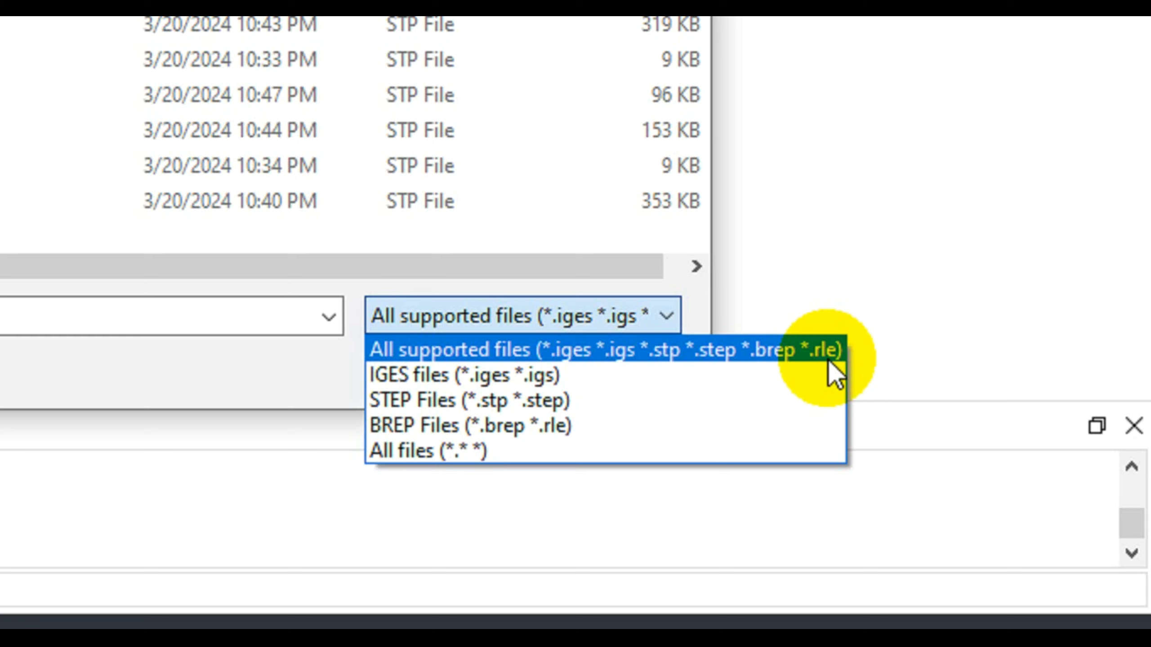
{"action": "left_click", "coordinate": [829, 351]}
Browse the Freelance Projects folders for geometry files, checking the 163 Dummy Pullout Test and 164 Tansegrid Structure projects
{"action": "left_click", "coordinate": [357, 153]}
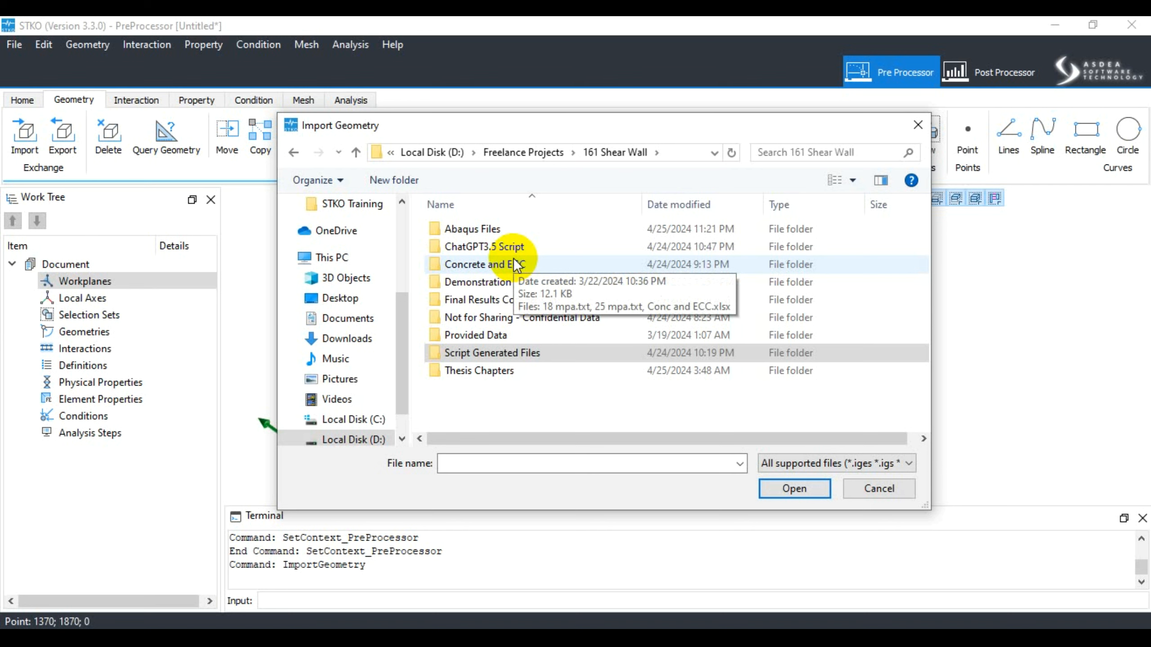
{"action": "left_click", "coordinate": [356, 154]}
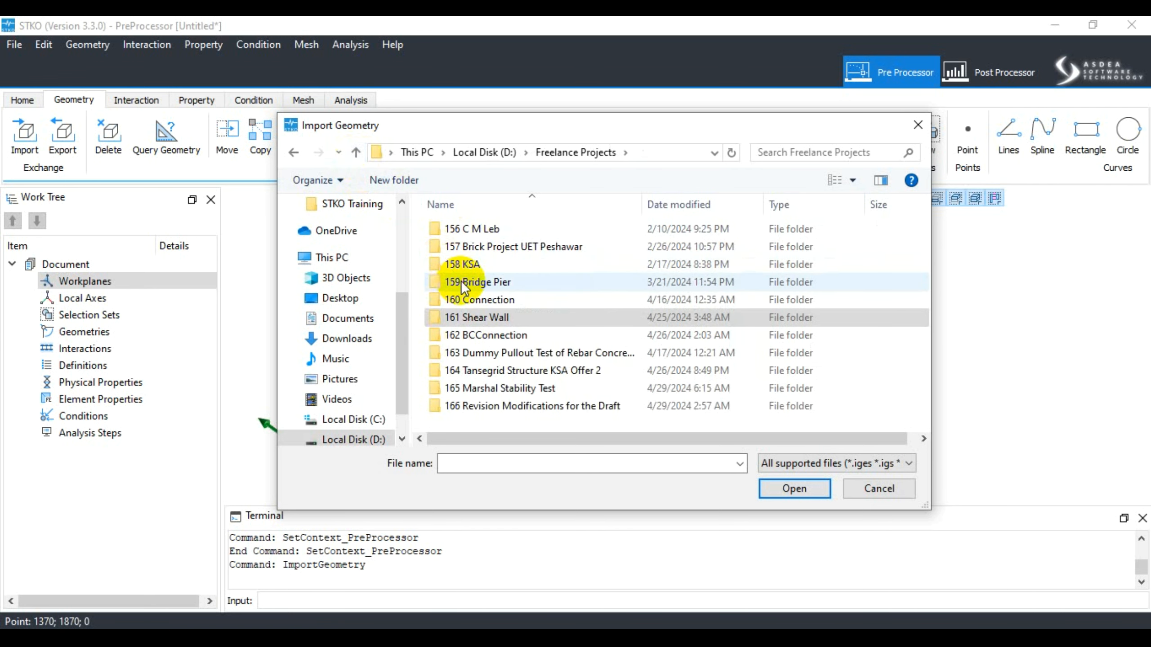
{"action": "left_click", "coordinate": [541, 354]}
{"action": "double_click", "coordinate": [541, 355]}
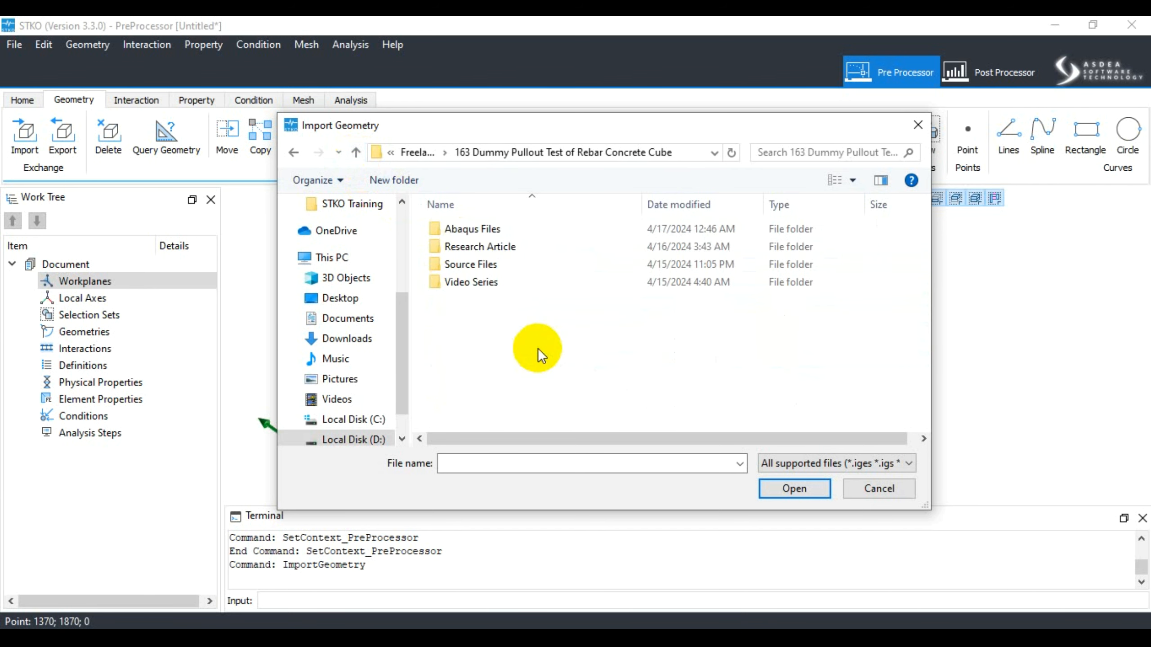
{"action": "double_click", "coordinate": [481, 262]}
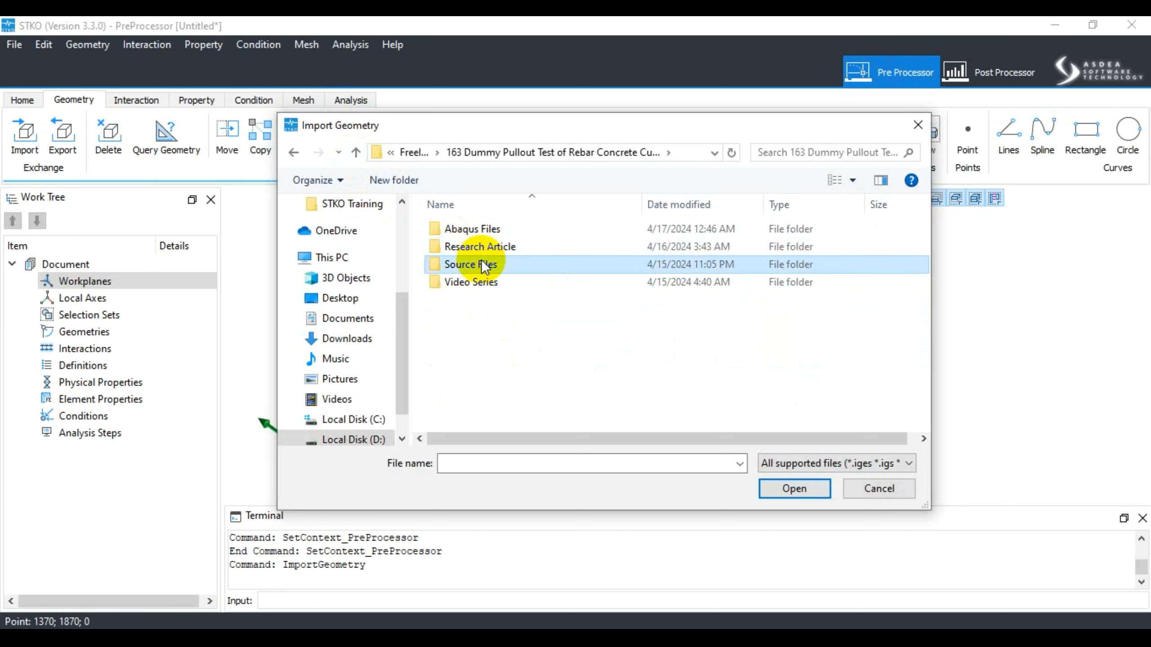
{"action": "left_click", "coordinate": [361, 155]}
{"action": "left_click", "coordinate": [361, 154]}
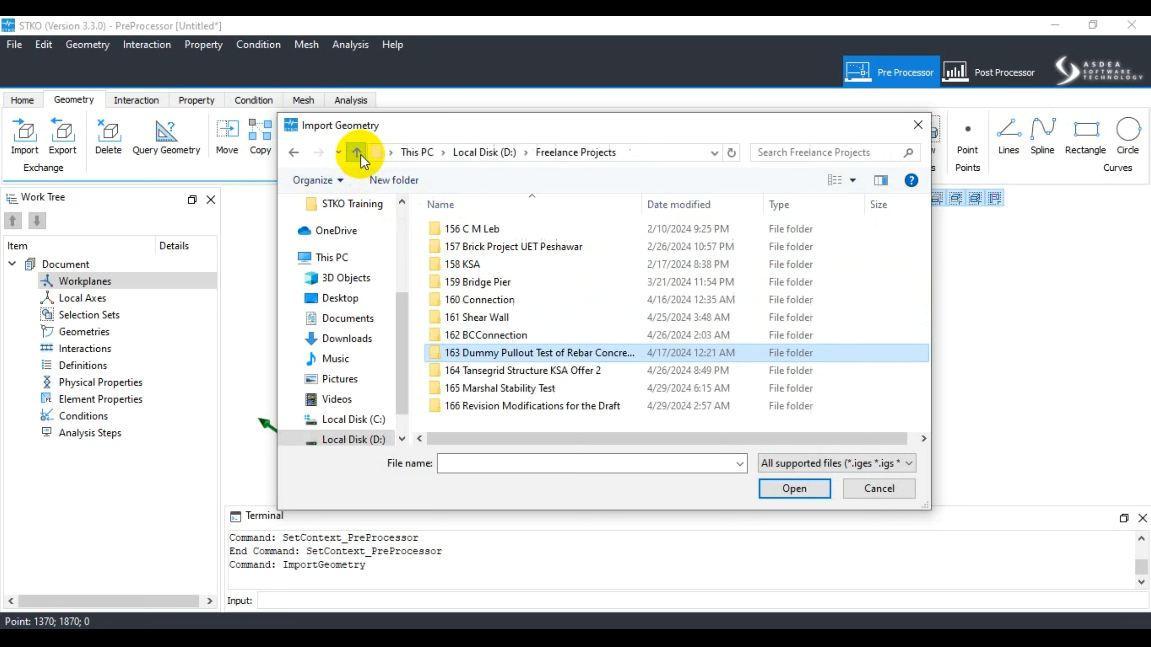
{"action": "double_click", "coordinate": [522, 370]}
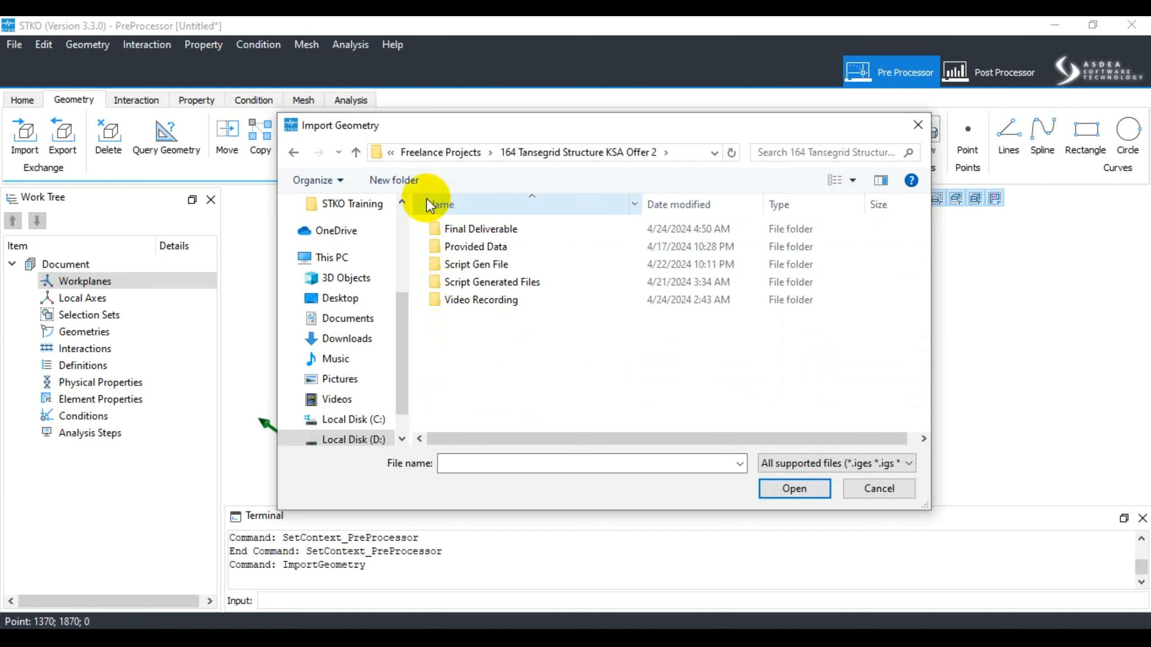
{"action": "left_click", "coordinate": [360, 152]}
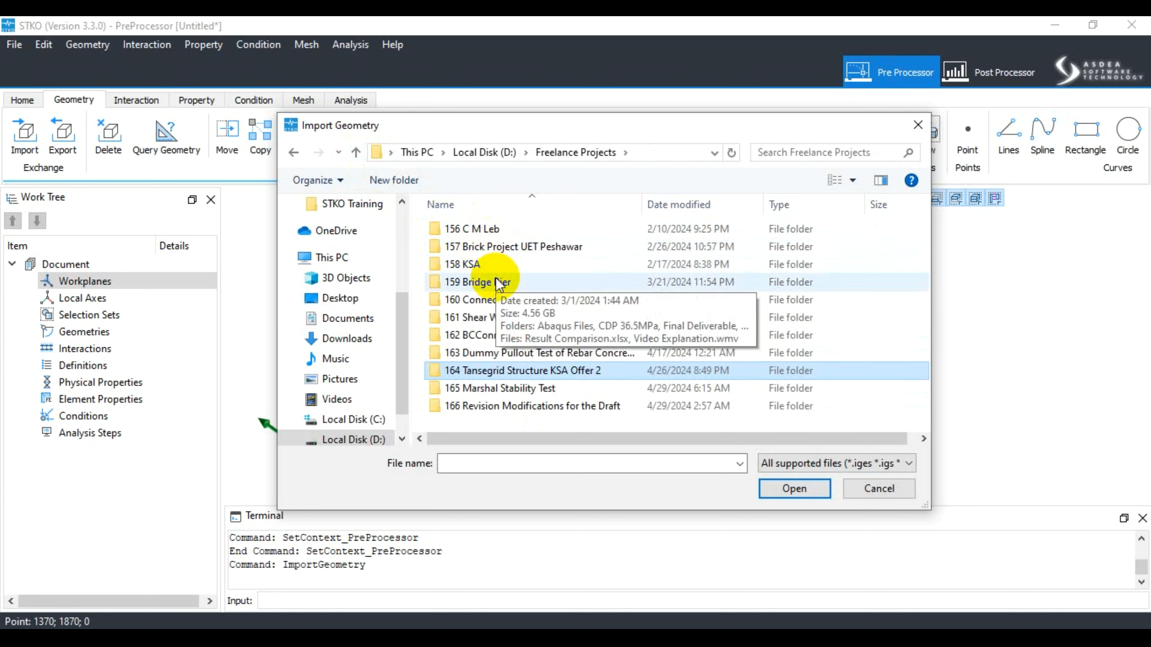
Import the geometry file Steel Tube.stp from the Files - Script Generated folder of the 160 Connection project
{"action": "double_click", "coordinate": [471, 300]}
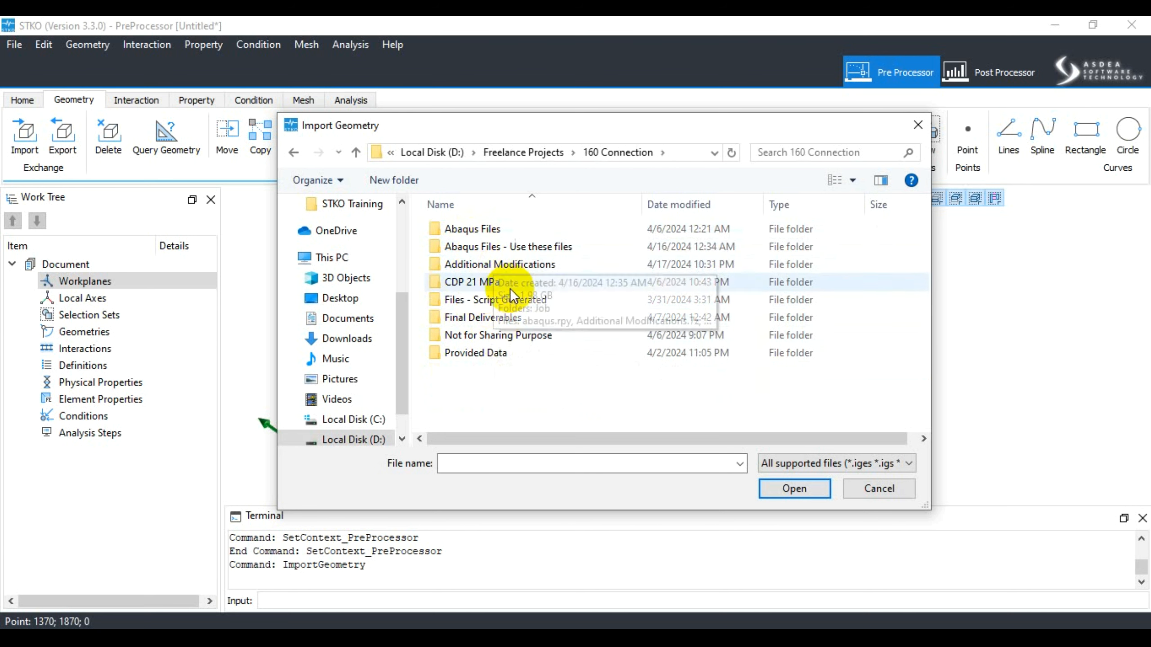
{"action": "left_click", "coordinate": [495, 301]}
{"action": "double_click", "coordinate": [495, 301]}
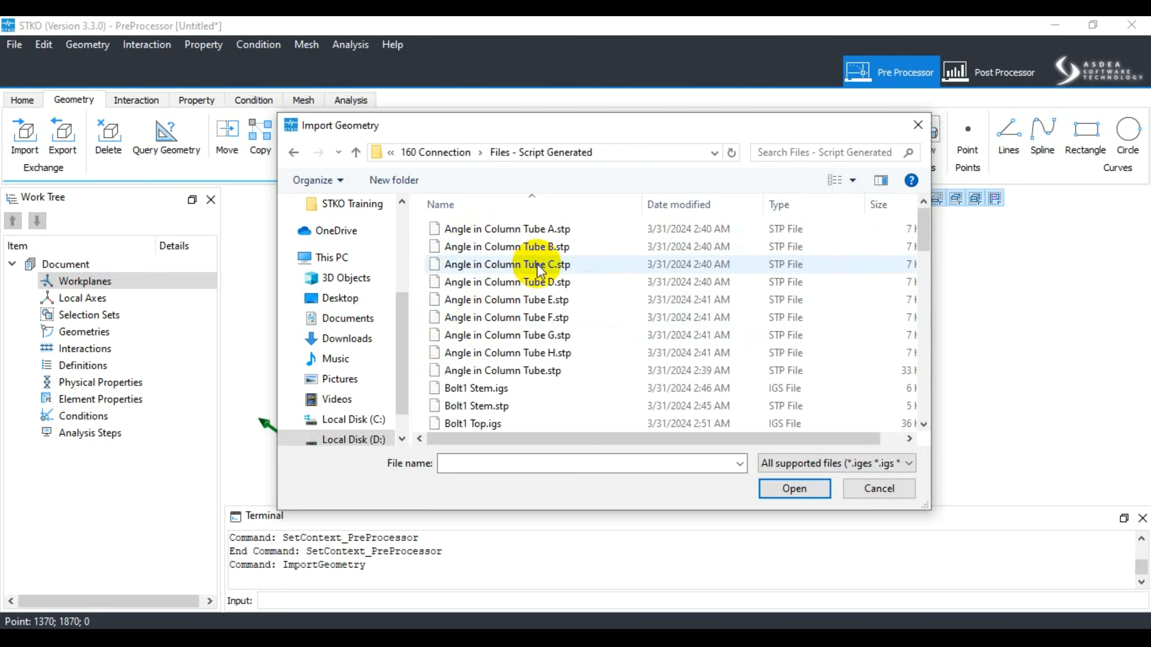
{"action": "scroll", "coordinate": [549, 422], "scroll_direction": "down", "scroll_amount": 3}
{"action": "scroll", "coordinate": [548, 424], "scroll_direction": "down", "scroll_amount": 8}
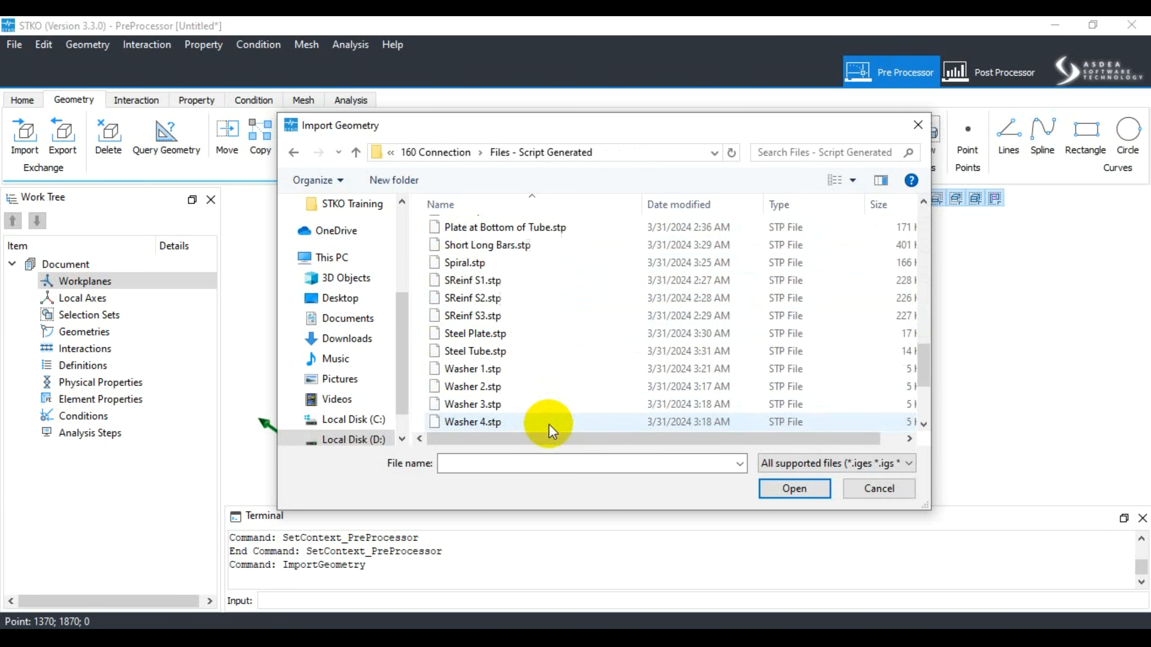
{"action": "double_click", "coordinate": [492, 352]}
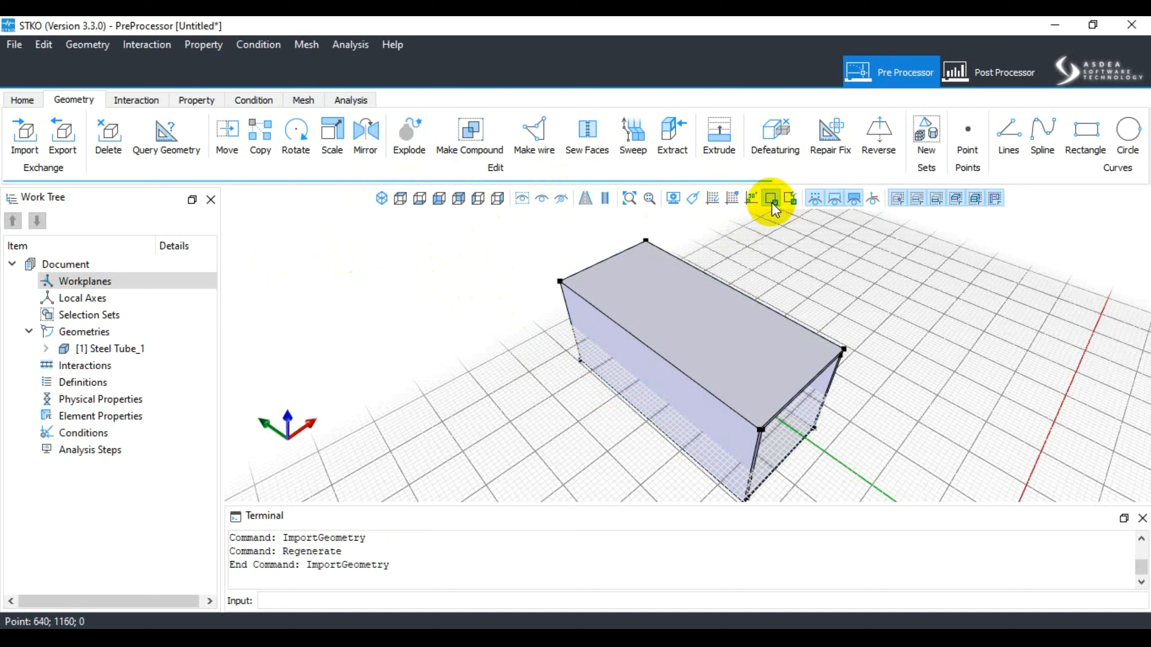
Hide the vertices and faces of the imported steel tube, leaving only its edges displayed
{"action": "left_click", "coordinate": [813, 199]}
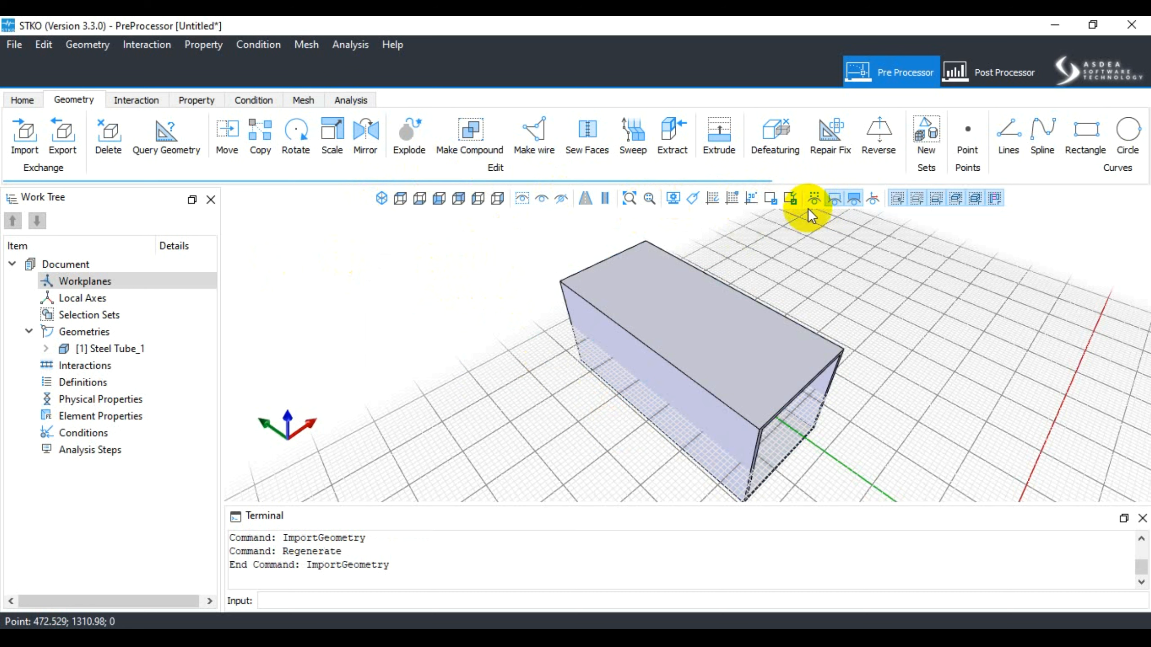
{"action": "left_click", "coordinate": [853, 200]}
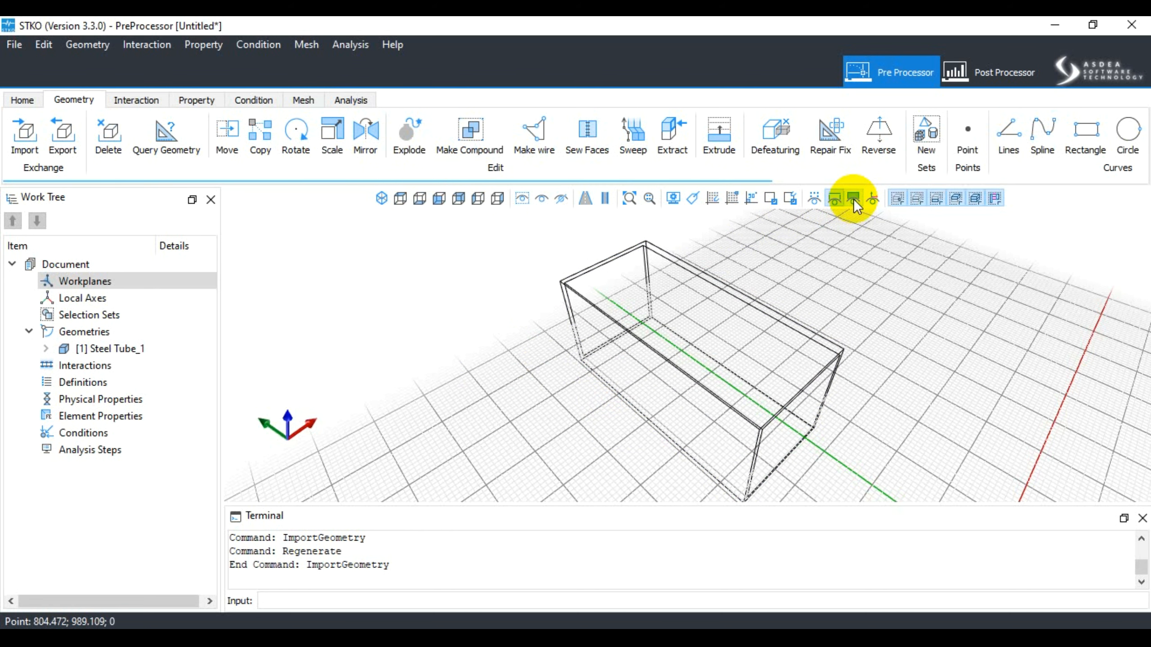
Display the faces of the steel tube again, then switch its edges and faces off and back on
{"action": "left_click", "coordinate": [853, 200]}
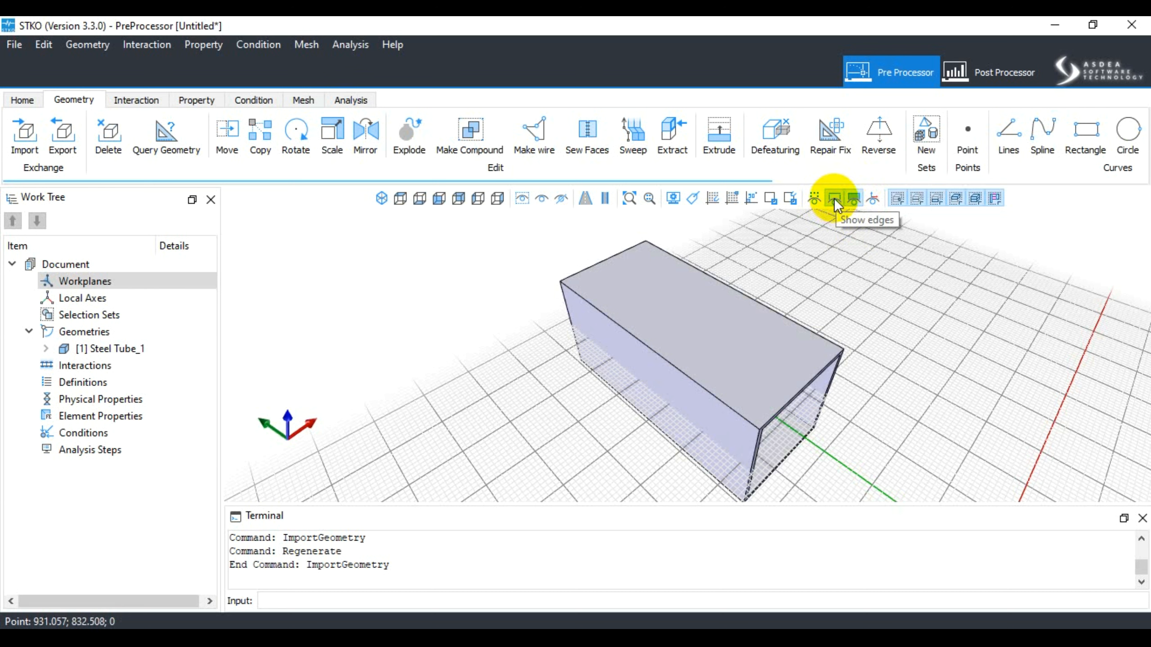
{"action": "left_click", "coordinate": [835, 198]}
{"action": "left_click", "coordinate": [853, 198]}
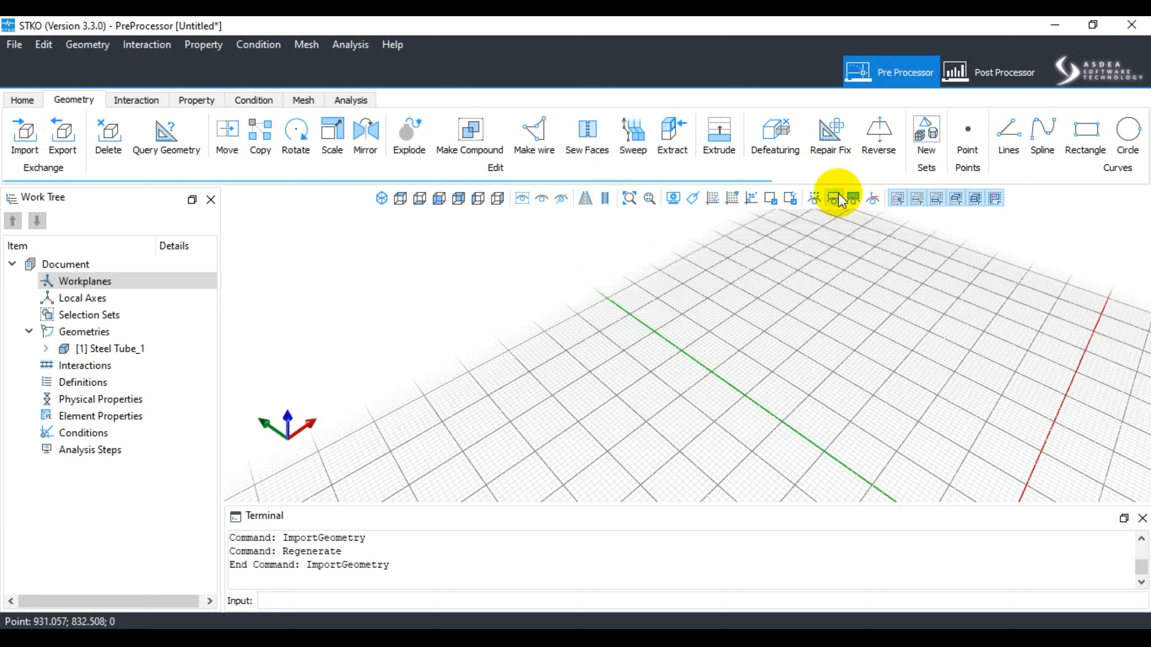
{"action": "left_click", "coordinate": [834, 199]}
{"action": "left_click", "coordinate": [851, 199]}
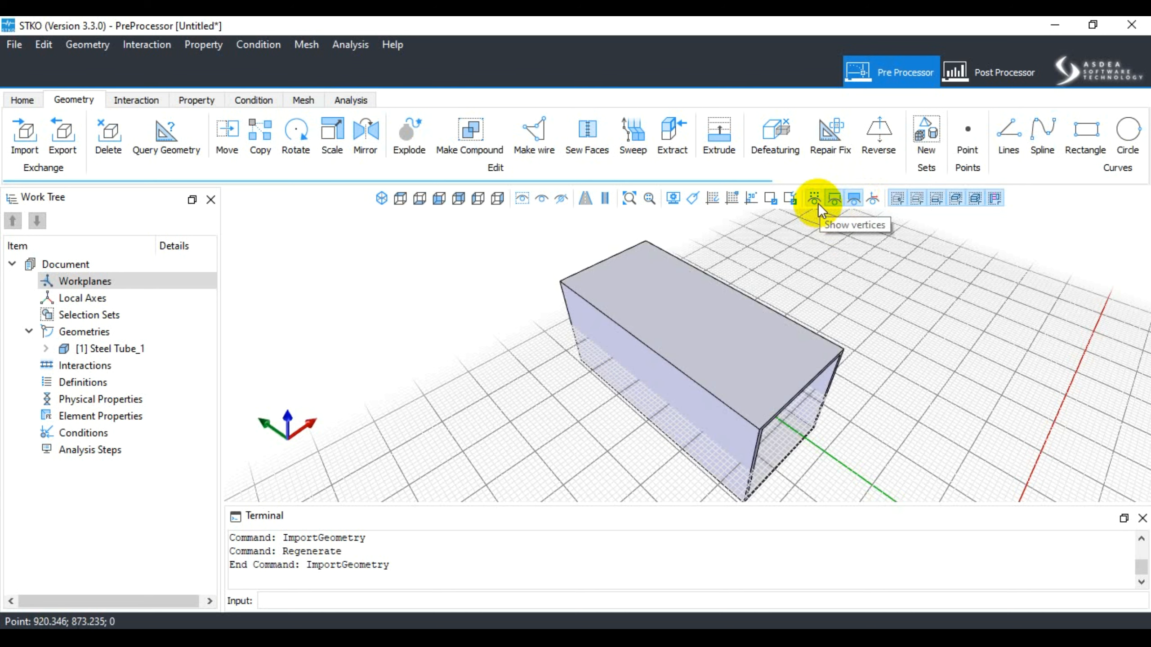
Regenerate the model, switch to the isometric view and inspect the hollow steel tube from several sides
{"action": "left_click", "coordinate": [693, 198]}
{"action": "left_click", "coordinate": [385, 201]}
{"action": "scroll", "coordinate": [610, 389], "scroll_direction": "down", "scroll_amount": 5}
{"action": "middle_click_drag", "start_coordinate": [607, 385], "coordinate": [591, 429]}
{"action": "scroll", "coordinate": [590, 430], "scroll_direction": "down", "scroll_amount": 2}
{"action": "scroll", "coordinate": [657, 373], "scroll_direction": "up", "scroll_amount": 4}
{"action": "scroll", "coordinate": [659, 378], "scroll_direction": "up", "scroll_amount": 3}
{"action": "scroll", "coordinate": [666, 375], "scroll_direction": "down", "scroll_amount": 4}
{"action": "middle_click_drag", "start_coordinate": [694, 381], "coordinate": [576, 334]}
{"action": "scroll", "coordinate": [610, 291], "scroll_direction": "up", "scroll_amount": 6}
{"action": "scroll", "coordinate": [627, 265], "scroll_direction": "down", "scroll_amount": 3}
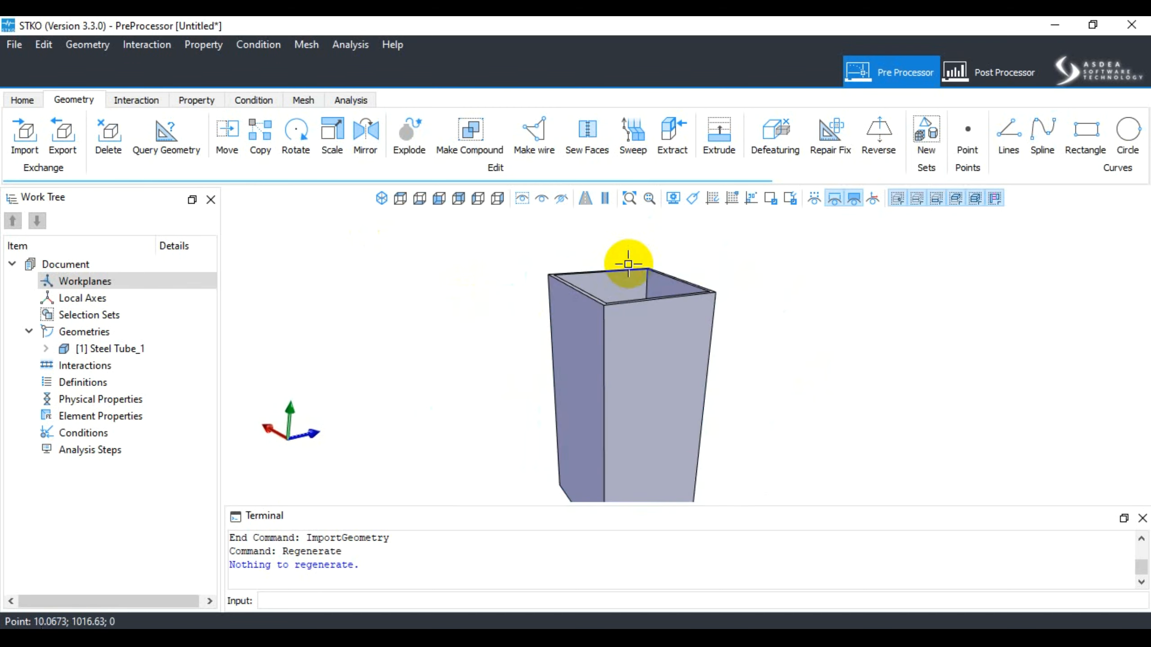
{"action": "middle_click_drag", "start_coordinate": [629, 263], "coordinate": [634, 277]}
{"action": "scroll", "coordinate": [629, 272], "scroll_direction": "down", "scroll_amount": 3}
Rename the Steel Tube_1 geometry as CFST_Steel_Tube
{"action": "right_click", "coordinate": [110, 348]}
{"action": "left_click", "coordinate": [173, 398]}
{"action": "type", "text": "CFST"}
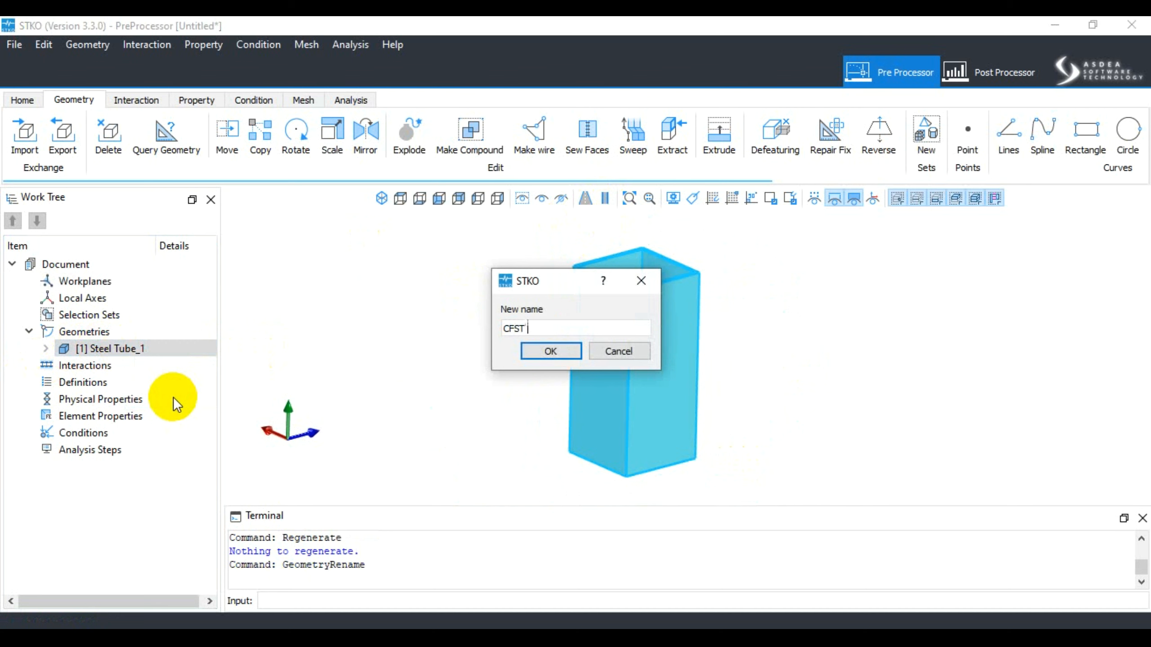
{"action": "key", "text": "BackSpace"}
{"action": "type", "text": "_Steel_Tube"}
{"action": "key", "text": "Return"}
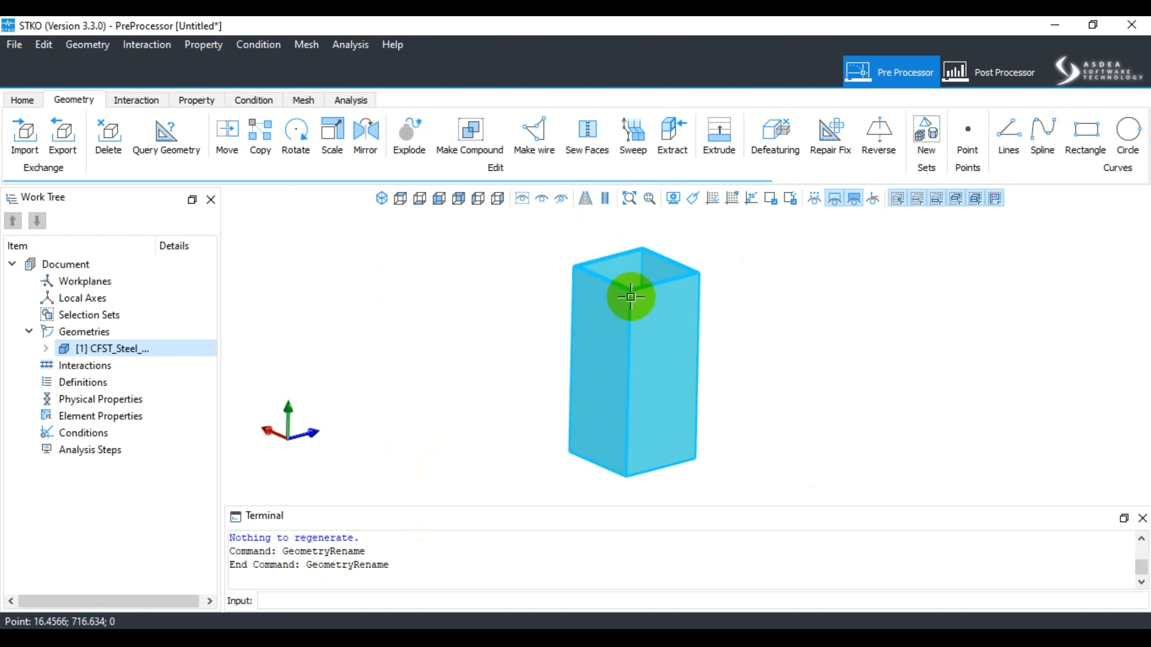
Export the geometry as an IGES file named Exported_File_Type to the Practice Files folder on the Desktop
{"action": "left_click", "coordinate": [64, 136]}
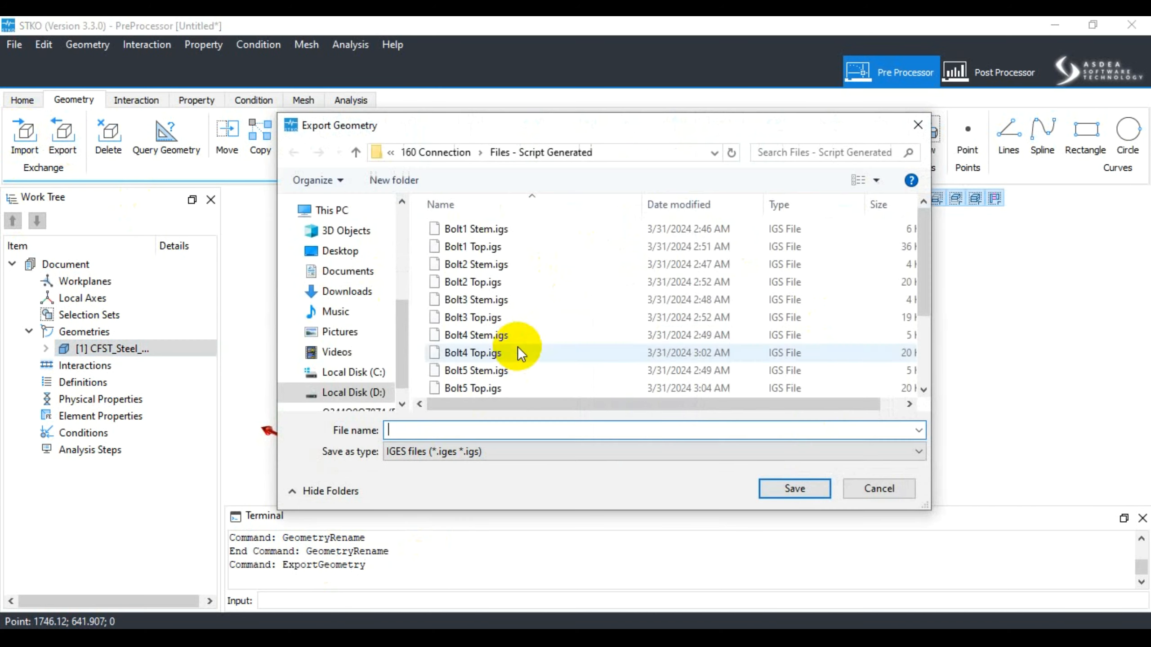
{"action": "left_click", "coordinate": [486, 453]}
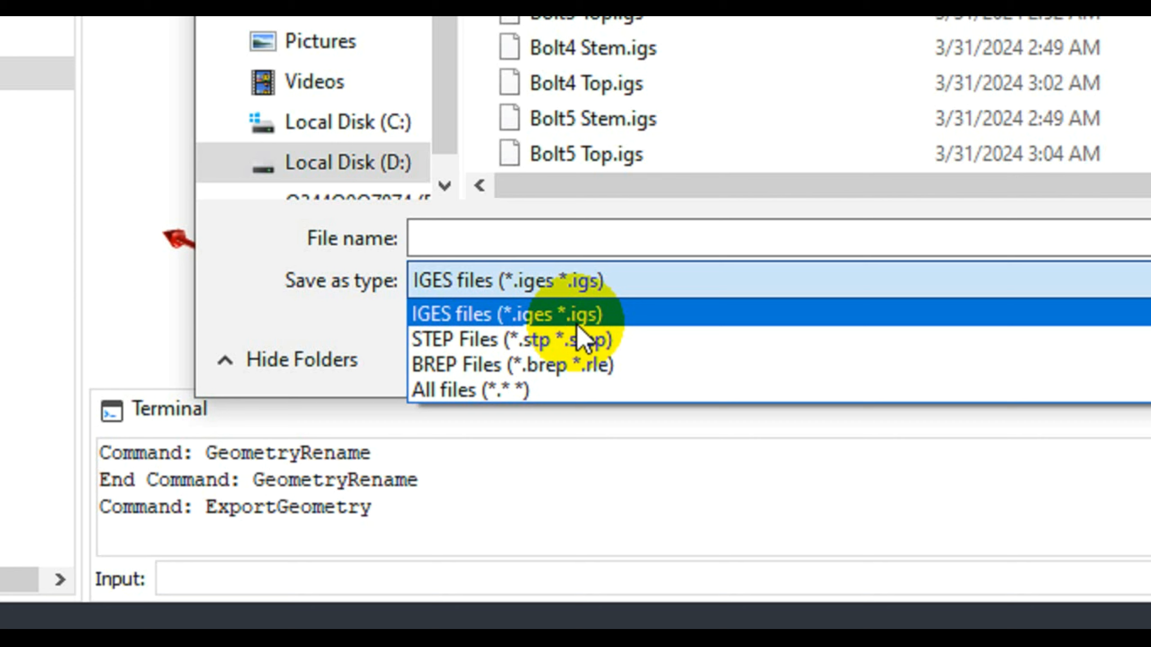
{"action": "left_click", "coordinate": [578, 324]}
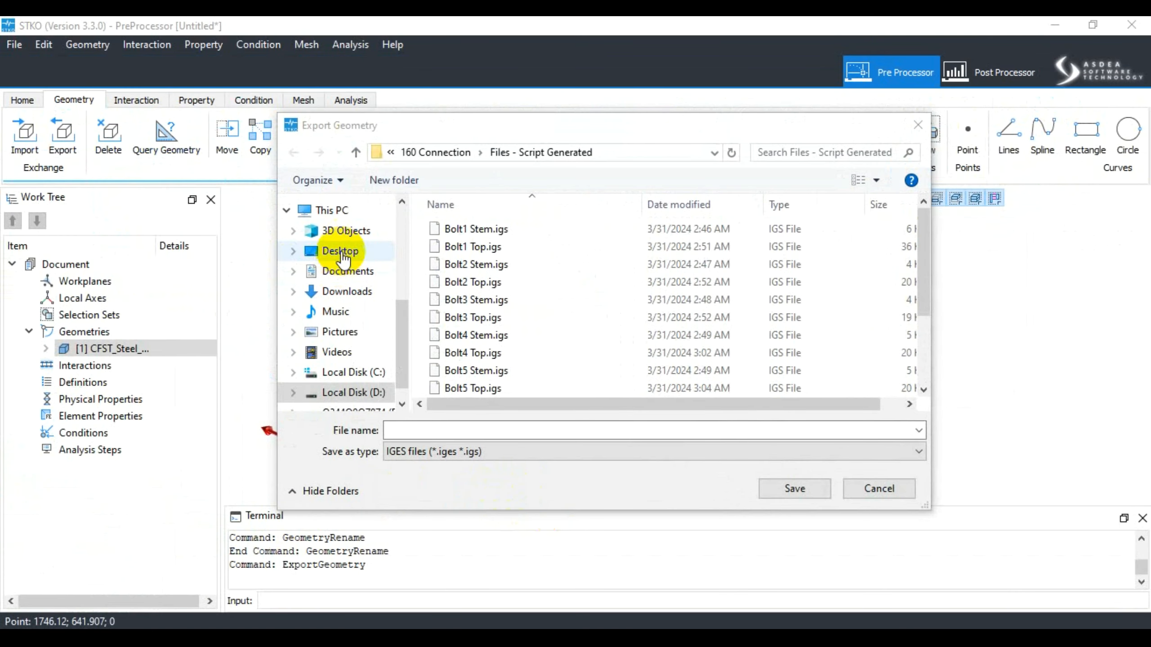
{"action": "left_click", "coordinate": [342, 252]}
{"action": "left_click", "coordinate": [438, 437]}
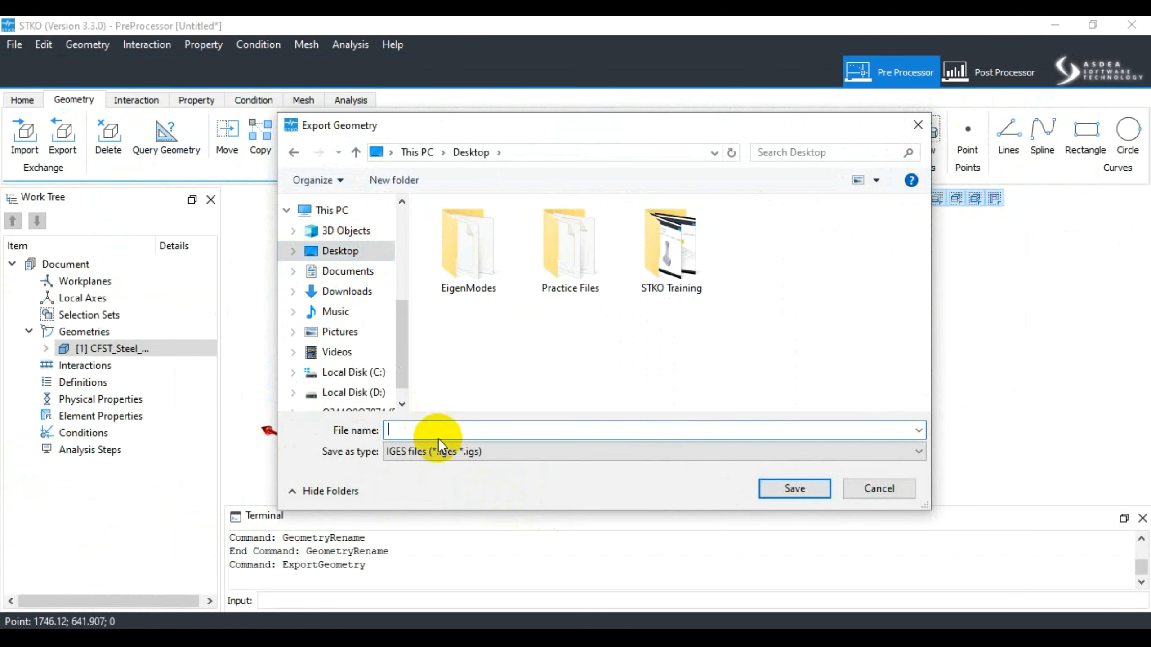
{"action": "double_click", "coordinate": [566, 254]}
{"action": "left_click", "coordinate": [436, 431]}
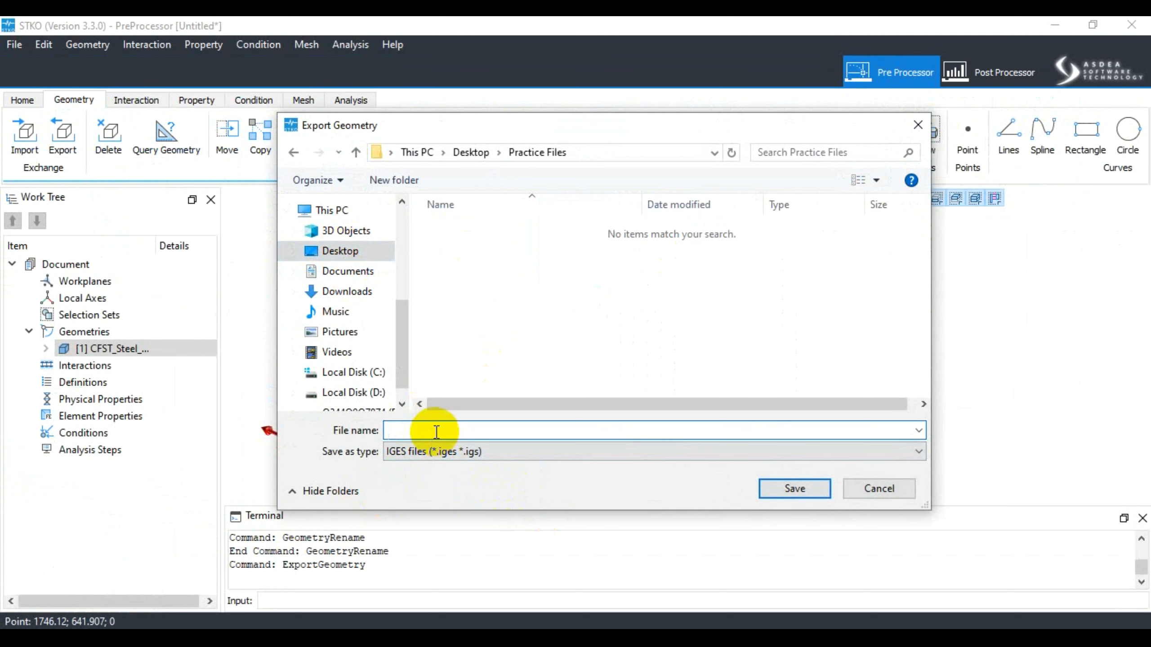
{"action": "type", "text": "Exported_File_Type"}
{"action": "key", "text": "Return"}
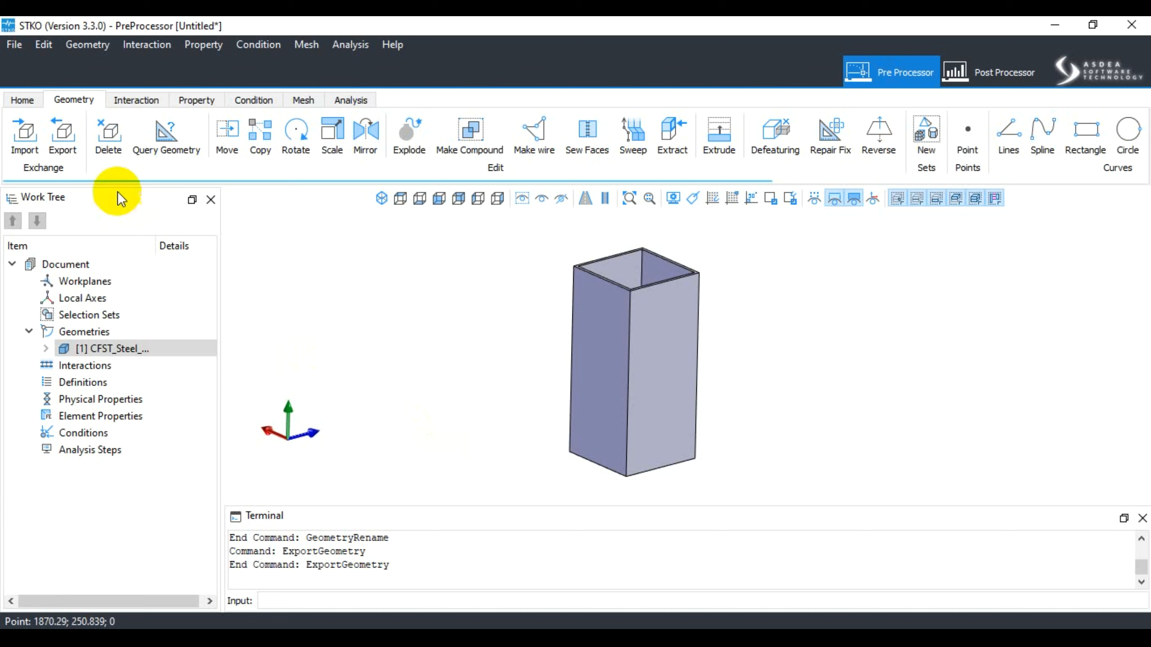
Delete the steel tube geometry, consulting the command's instructions in the terminal
{"action": "left_click", "coordinate": [117, 135]}
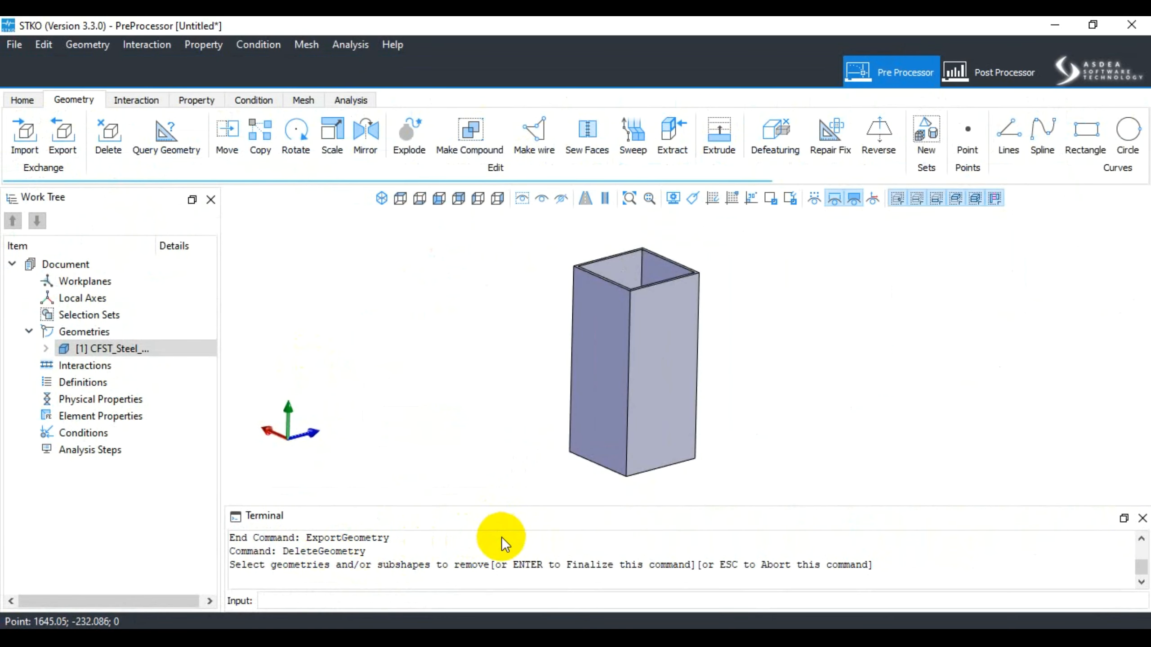
{"action": "left_click_drag", "start_coordinate": [501, 506], "coordinate": [499, 454]}
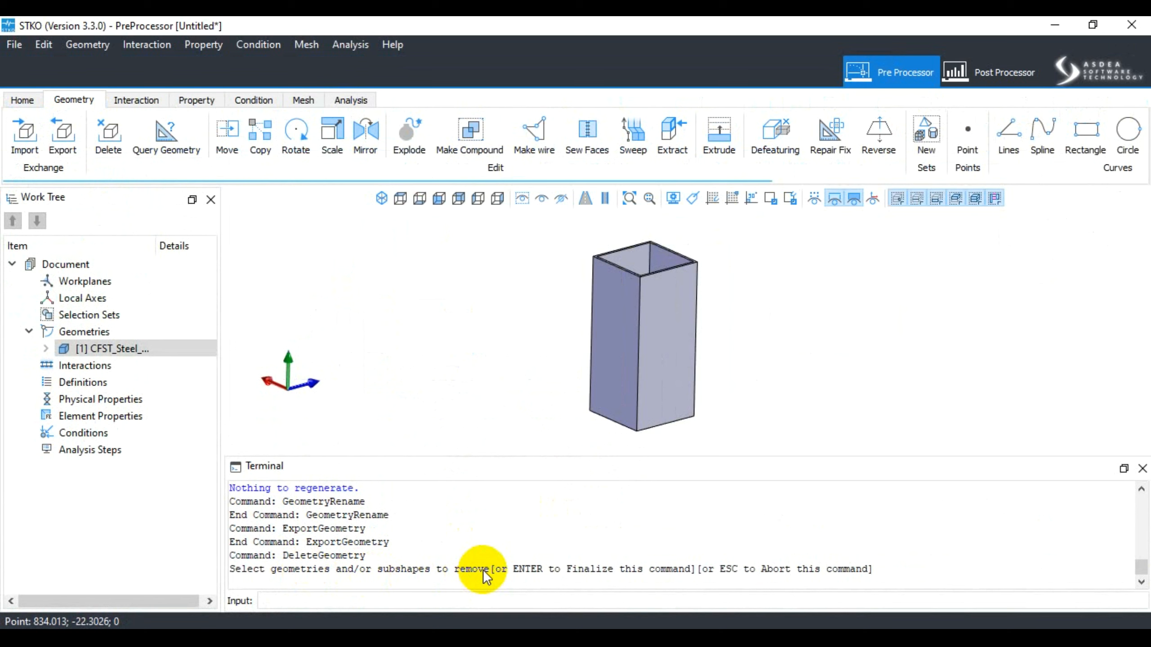
{"action": "left_click_drag", "start_coordinate": [491, 455], "coordinate": [498, 479]}
{"action": "left_click", "coordinate": [651, 391]}
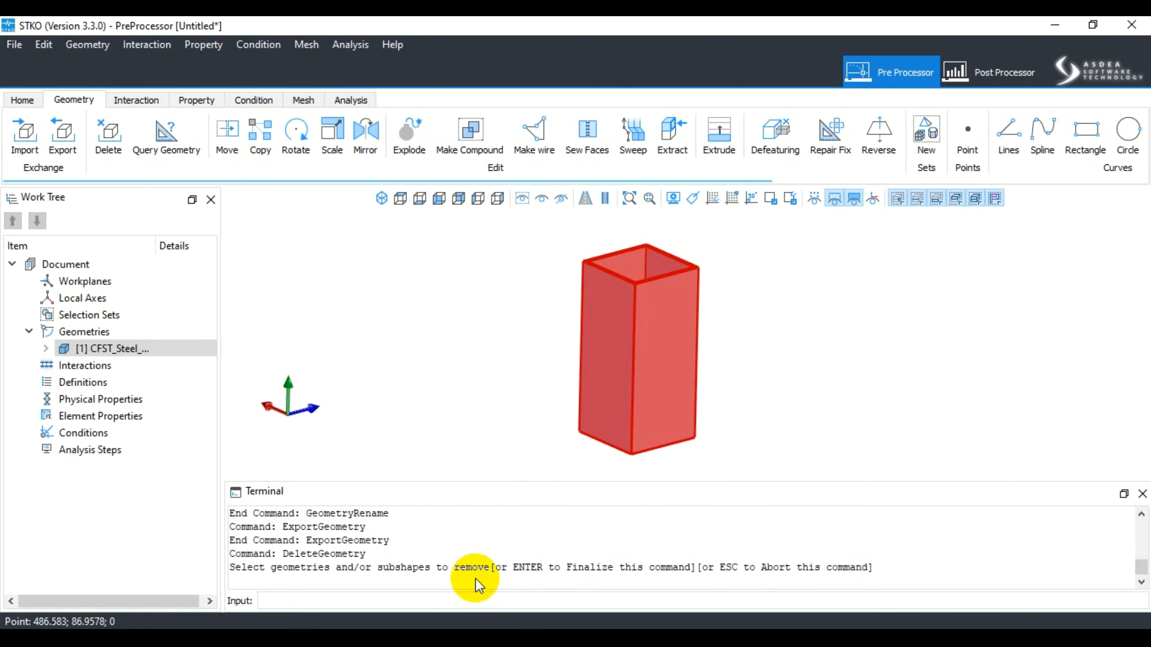
{"action": "key", "text": "Return"}
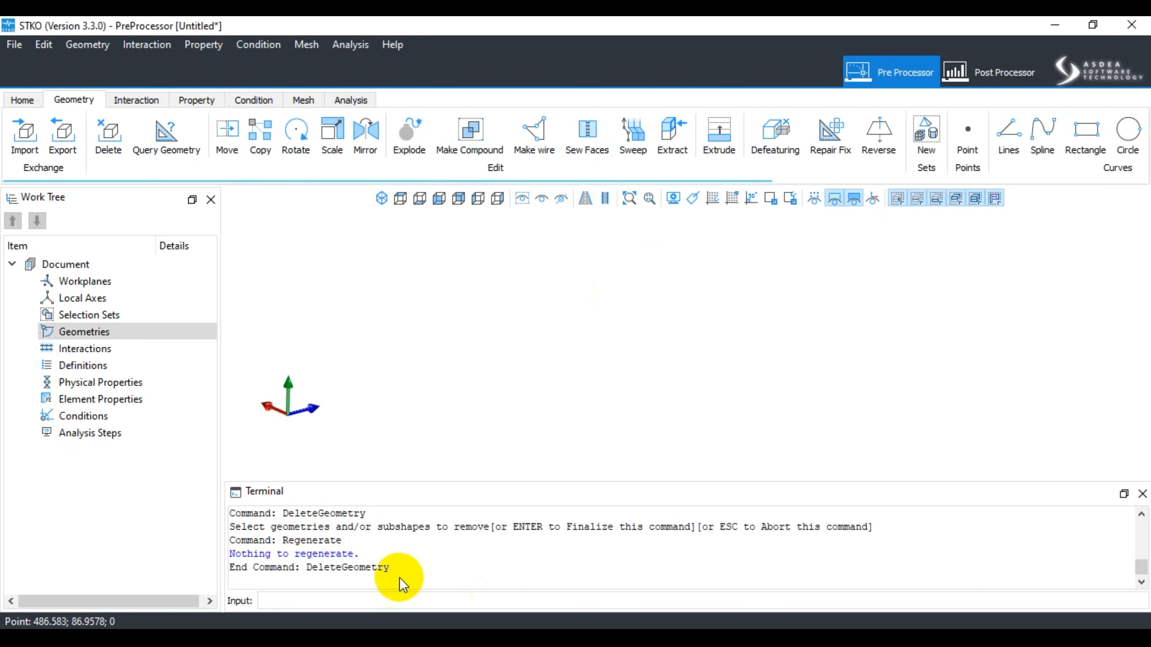
{"action": "left_click", "coordinate": [90, 331]}
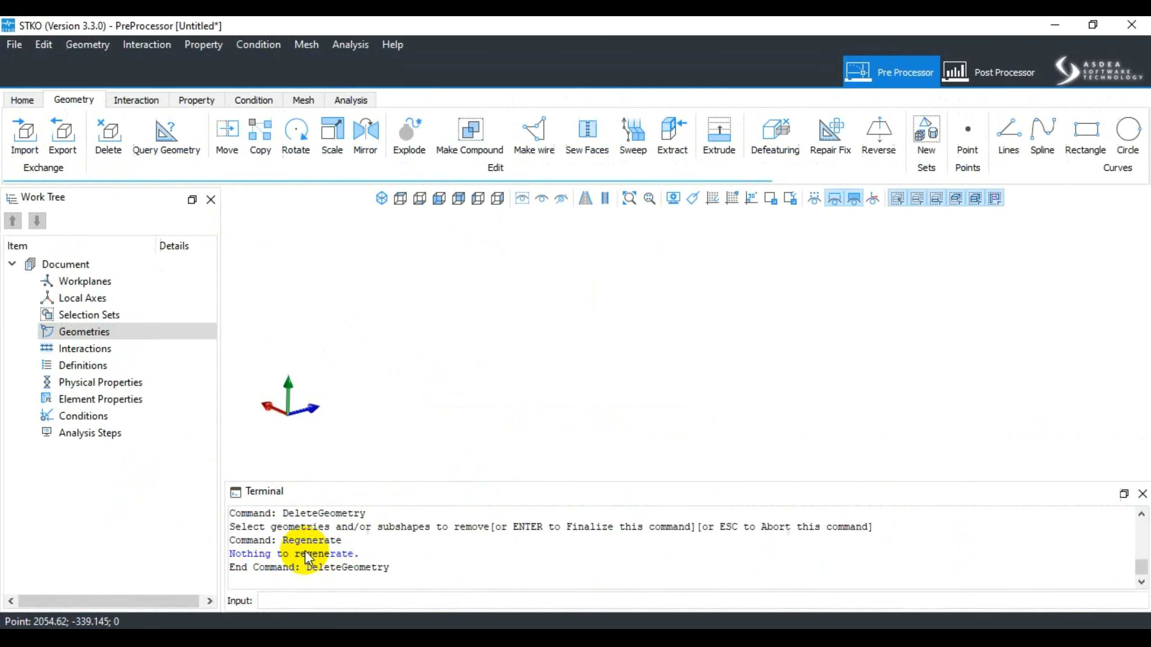
Undo the deletion of the steel tube and return to the geometry tools
{"action": "left_click", "coordinate": [23, 101]}
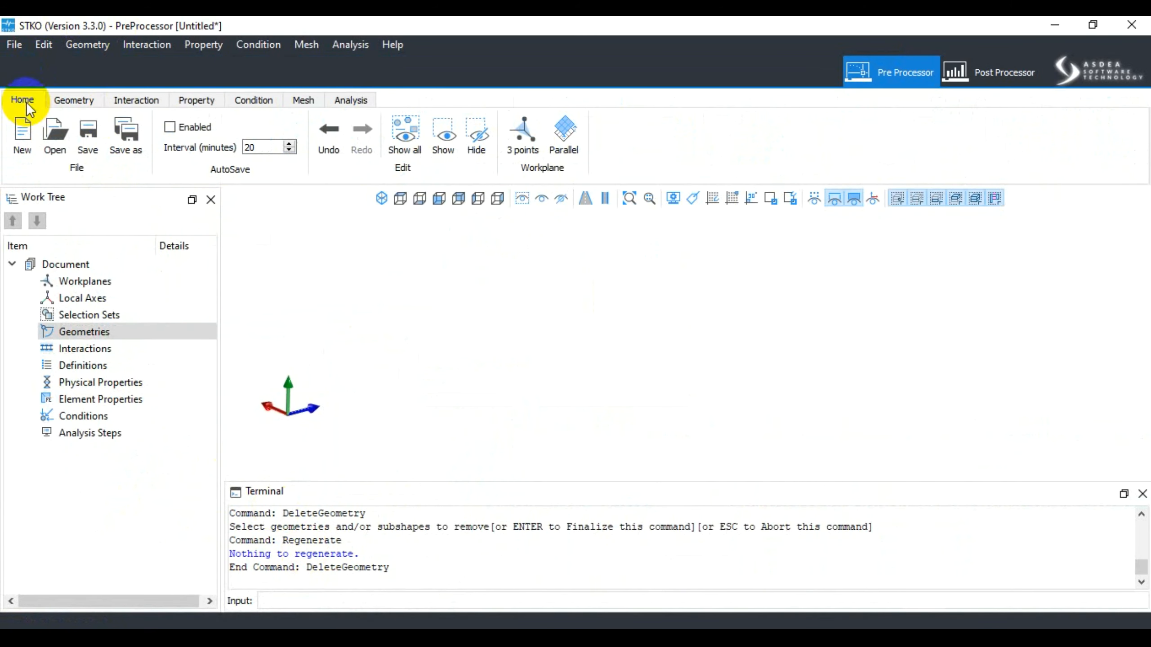
{"action": "left_click", "coordinate": [329, 136]}
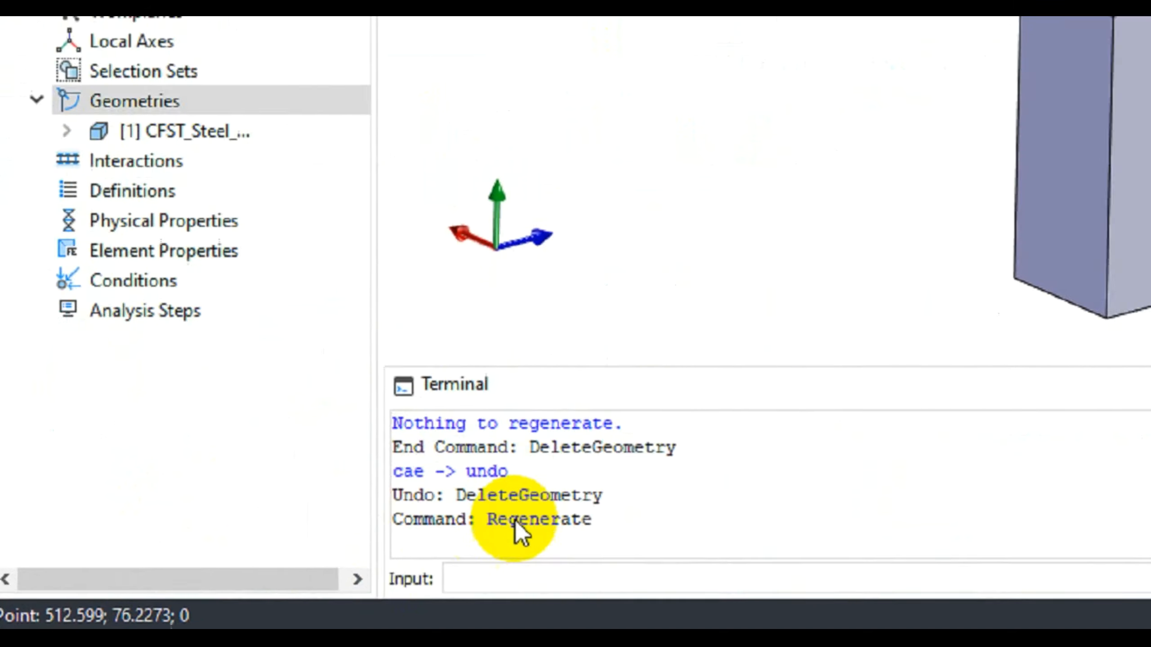
{"action": "left_click", "coordinate": [69, 100]}
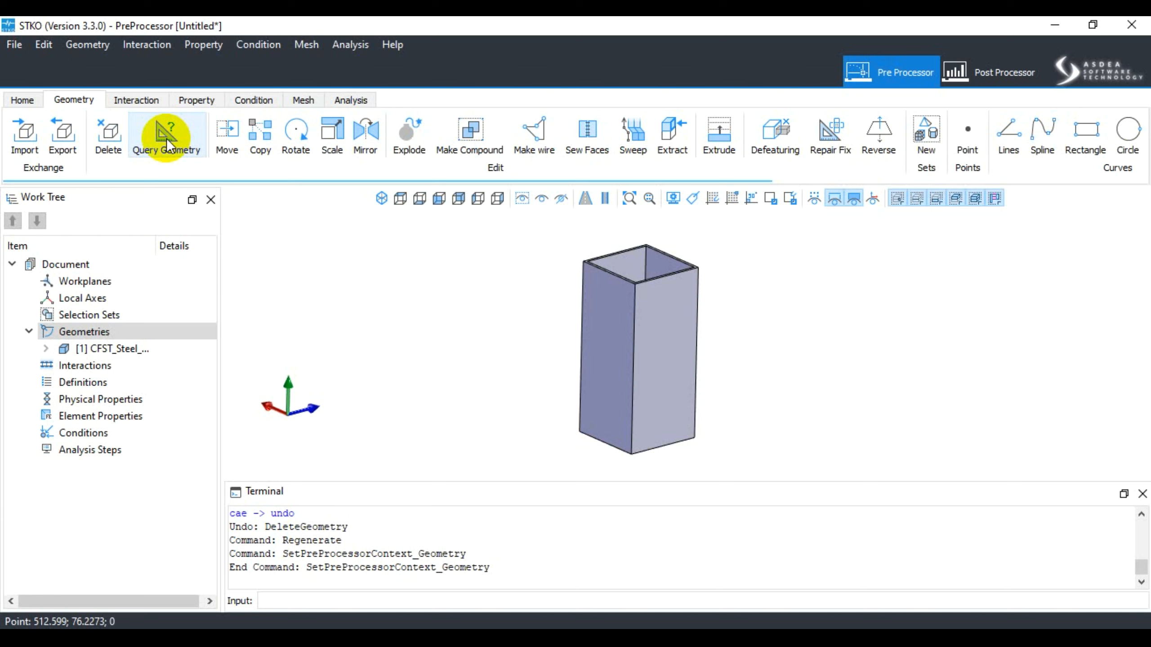
{"action": "left_click", "coordinate": [91, 45]}
{"action": "mouse_move", "coordinate": [138, 70]}
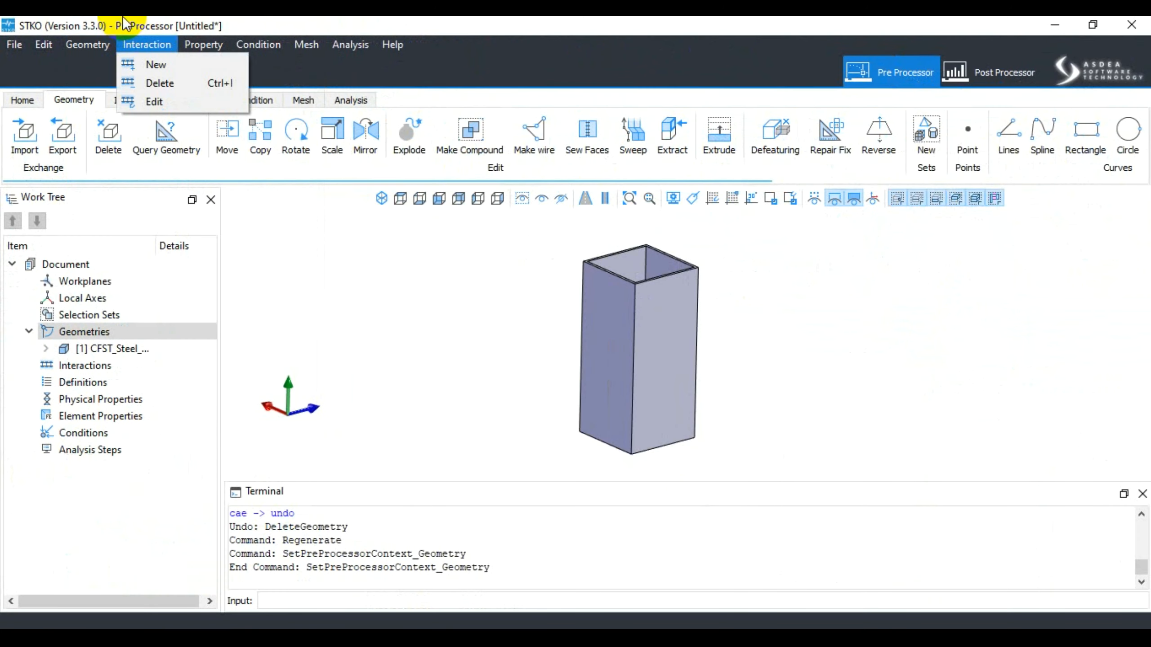
{"action": "left_click", "coordinate": [246, 24]}
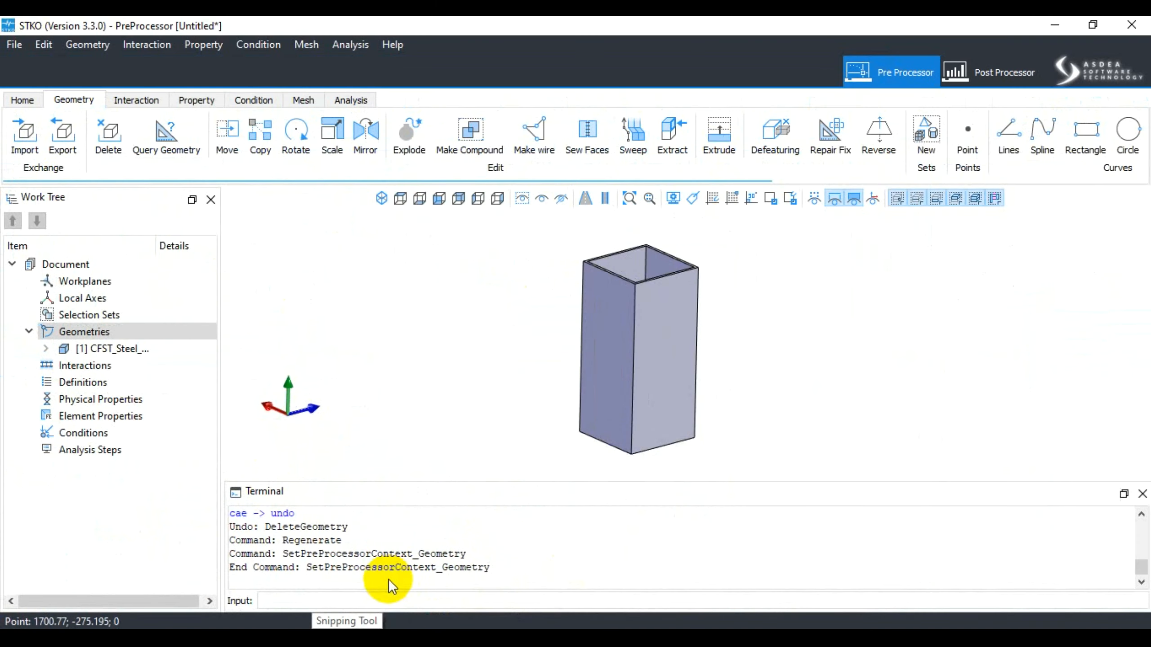
Start Query Geometry on the whole steel tube and examine its mesh info and the available selection options
{"action": "left_click", "coordinate": [172, 147]}
{"action": "left_click", "coordinate": [598, 321]}
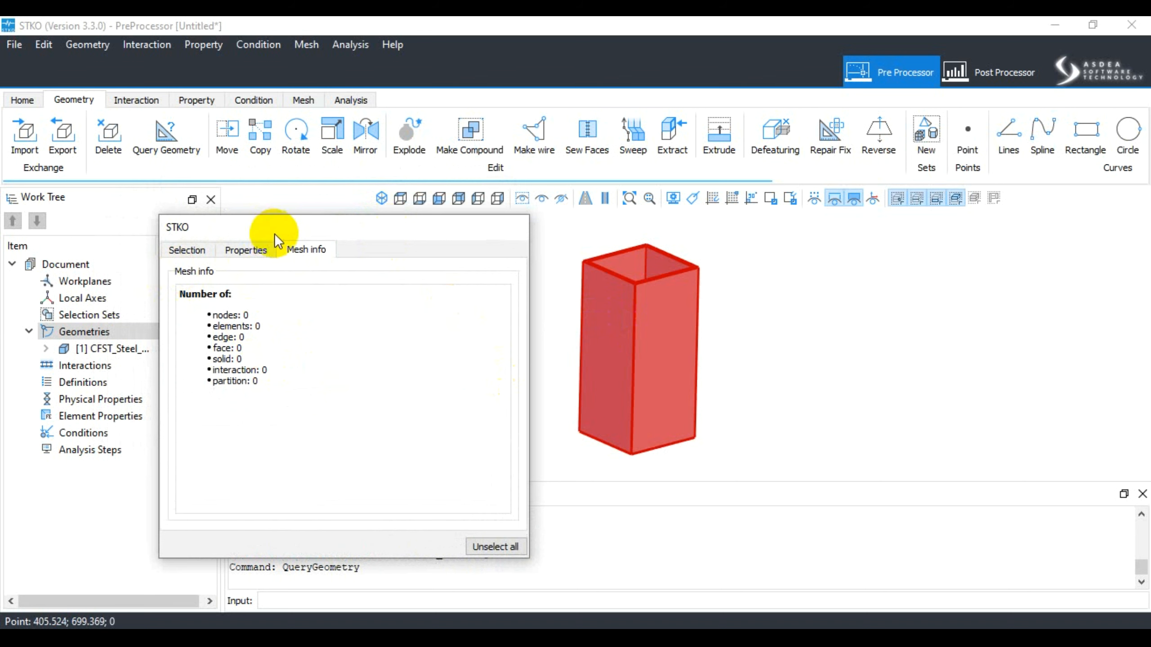
{"action": "left_click_drag", "start_coordinate": [275, 234], "coordinate": [256, 205]}
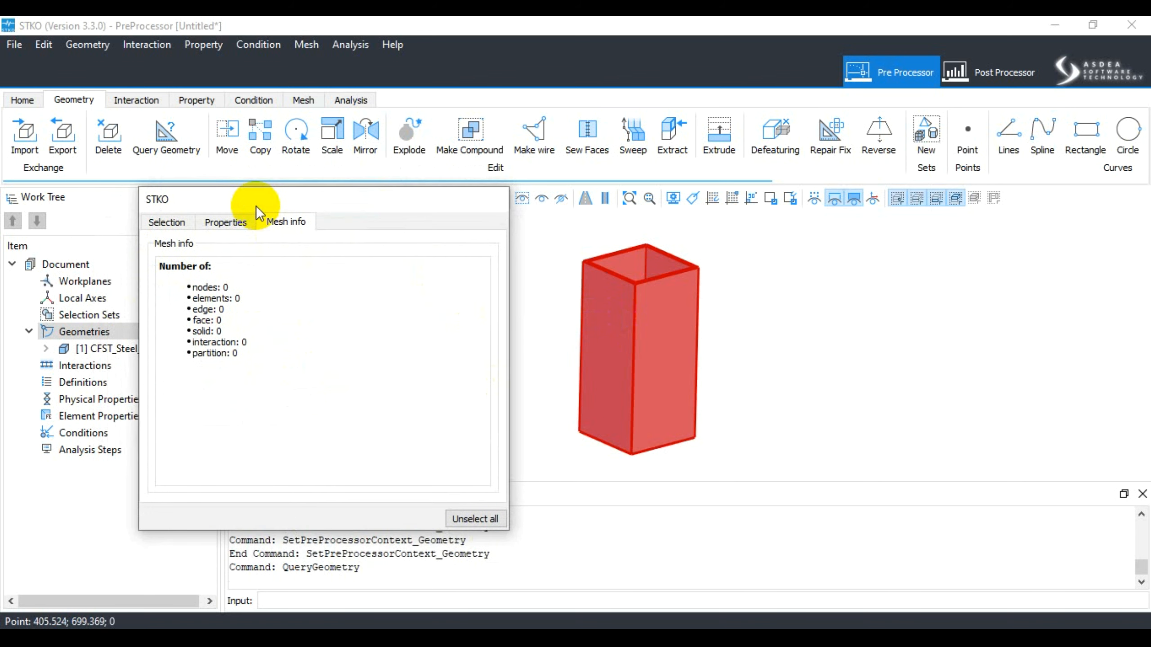
{"action": "left_click_drag", "start_coordinate": [255, 205], "coordinate": [255, 162]}
{"action": "left_click", "coordinate": [166, 179]}
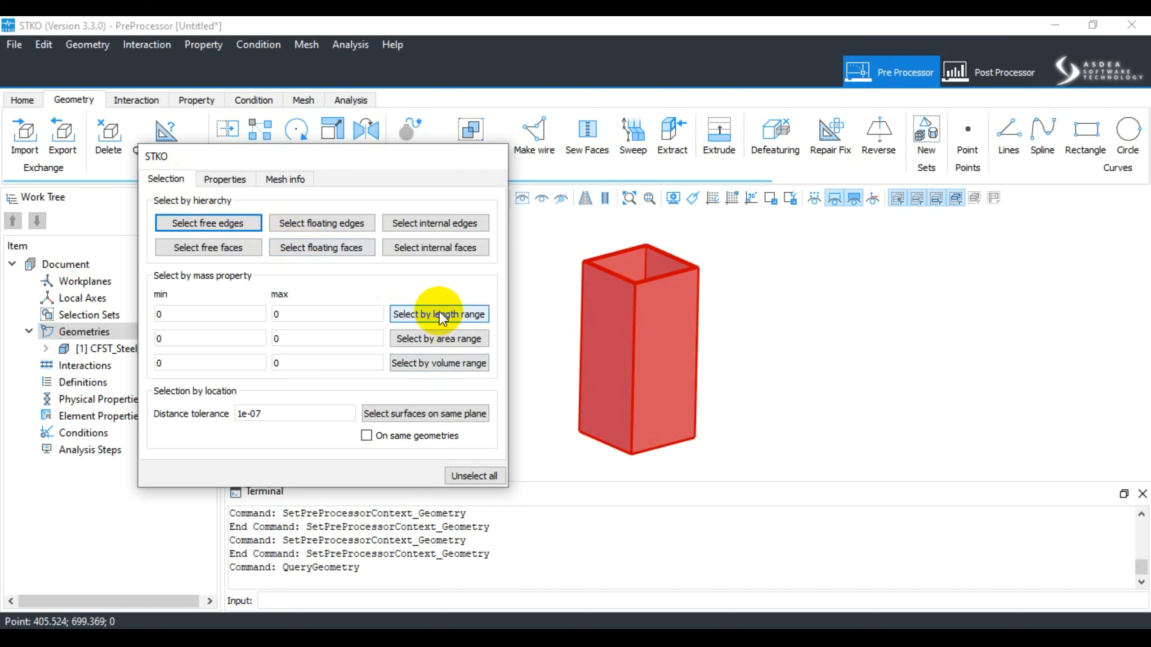
{"action": "left_click_drag", "start_coordinate": [339, 157], "coordinate": [365, 159]}
Set the length range for selection by mass property to minimum 100 and maximum 100
{"action": "left_click", "coordinate": [231, 316]}
{"action": "key", "text": "BackSpace"}
{"action": "type", "text": "100"}
{"action": "left_click", "coordinate": [360, 315]}
{"action": "key", "text": "BackSpace"}
{"action": "type", "text": "100"}
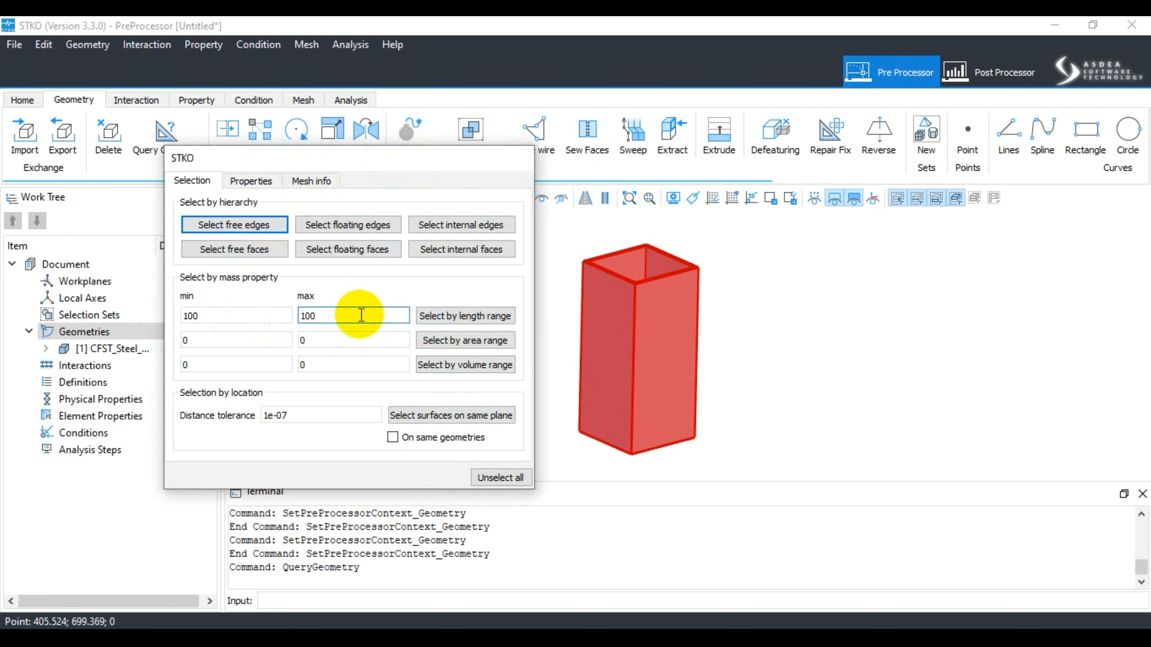
Set the area range for selection by mass property to minimum 100 and maximum 100
{"action": "left_click", "coordinate": [237, 339]}
{"action": "key", "text": "BackSpace"}
{"action": "type", "text": "100"}
{"action": "left_click", "coordinate": [301, 339]}
{"action": "key", "text": "BackSpace"}
{"action": "type", "text": "100"}
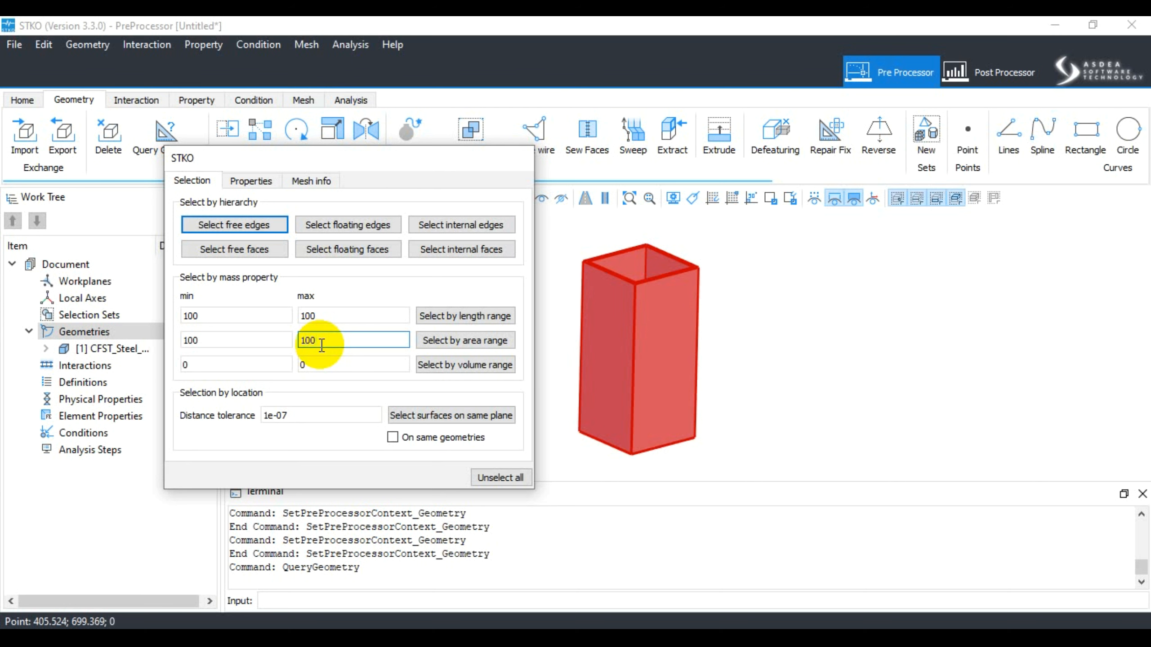
{"action": "left_click", "coordinate": [185, 314]}
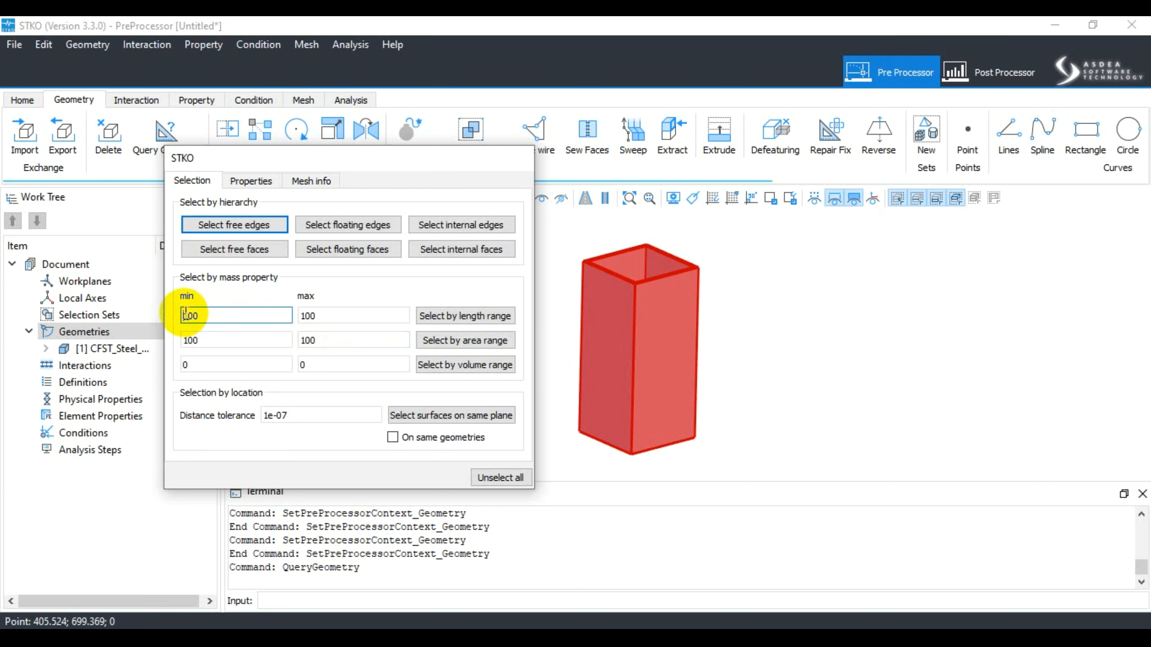
Set the volume selection range to minimum 100 and maximum 100, and enable selection on same geometries
{"action": "left_click", "coordinate": [225, 367]}
{"action": "double_click", "coordinate": [225, 365]}
{"action": "type", "text": "100"}
{"action": "double_click", "coordinate": [335, 365]}
{"action": "type", "text": "100"}
{"action": "left_click", "coordinate": [393, 437]}
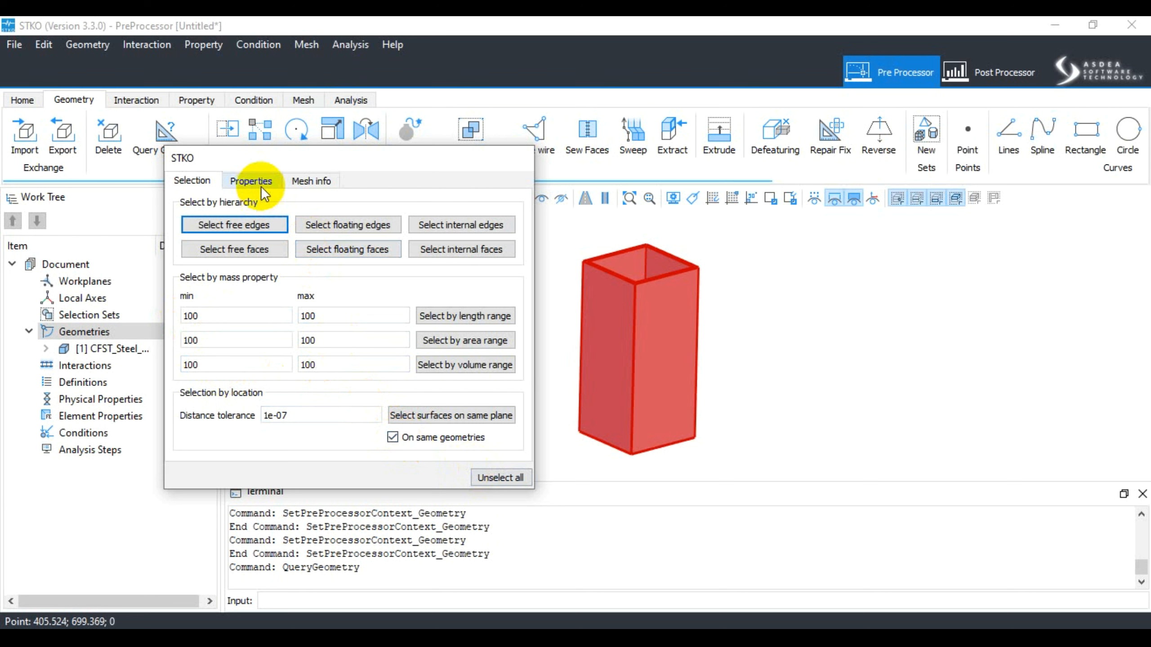
Start a length query on the tube's top edge and enable the centre-of-mass options for all selected edges, faces and solids
{"action": "left_click", "coordinate": [261, 185]}
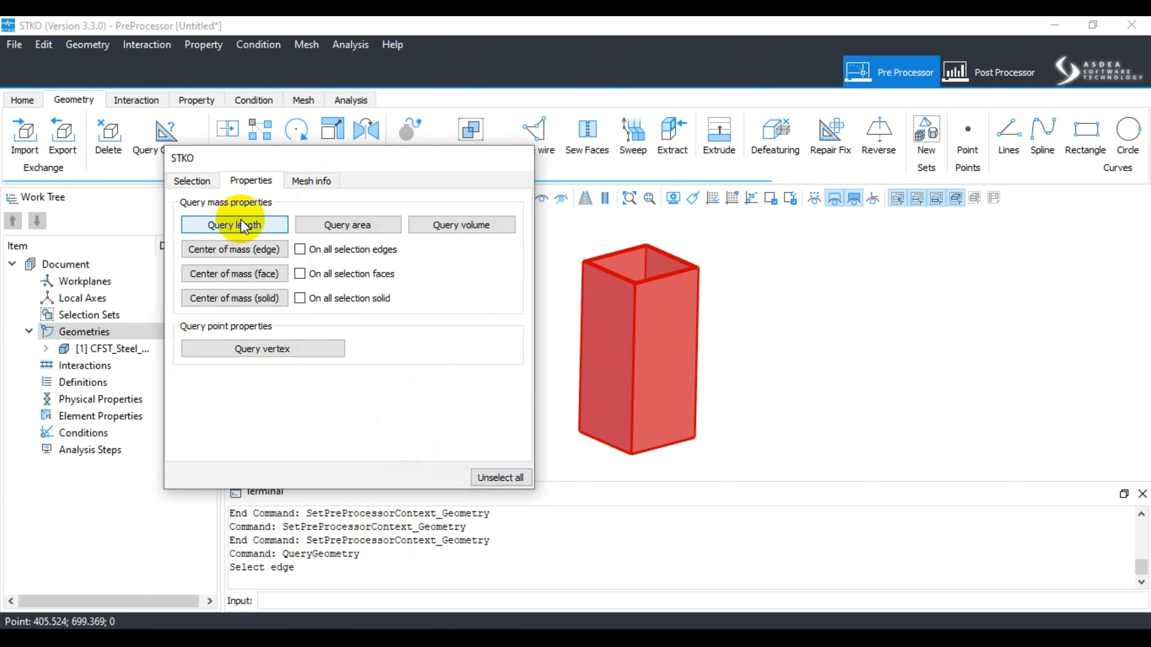
{"action": "left_click", "coordinate": [684, 276]}
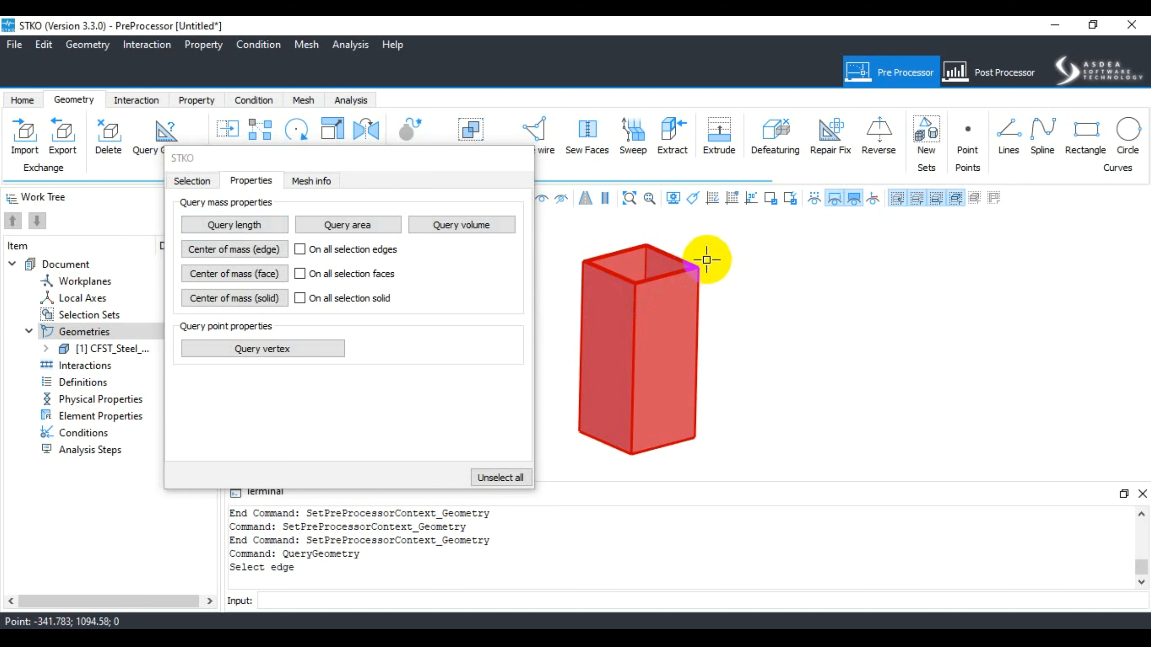
{"action": "left_click", "coordinate": [303, 249]}
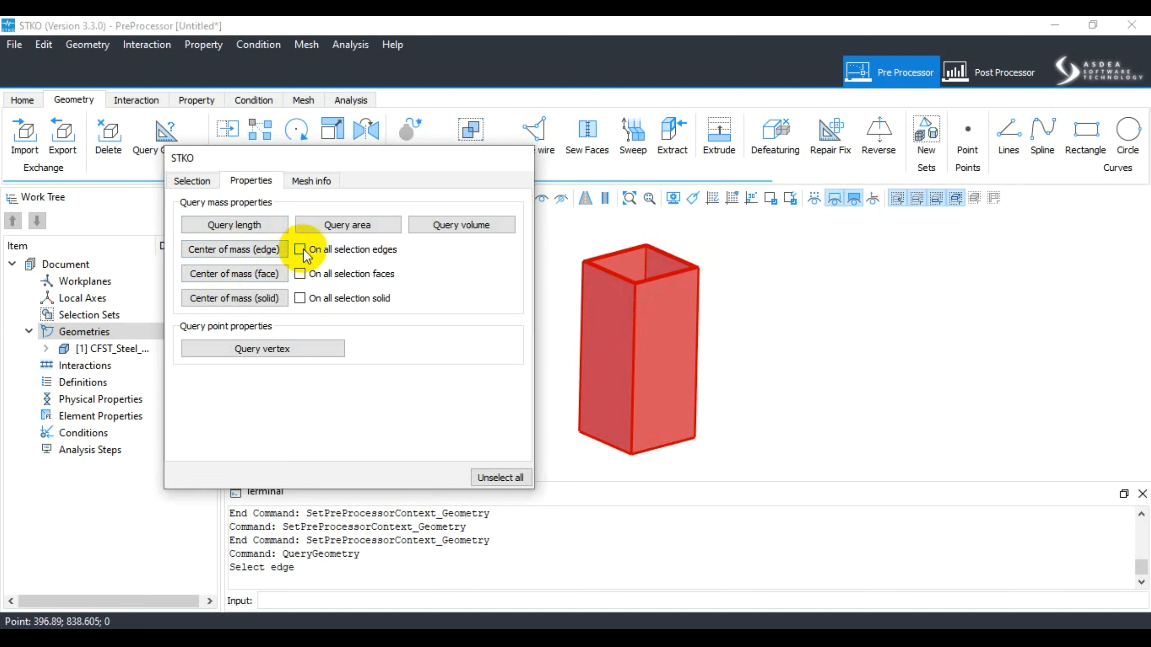
{"action": "left_click", "coordinate": [300, 275]}
{"action": "left_click", "coordinate": [300, 299]}
Start a vertex query, then query the volume of the steel tube with the query window clear of the model
{"action": "left_click", "coordinate": [273, 343]}
{"action": "left_click", "coordinate": [461, 225]}
{"action": "left_click_drag", "start_coordinate": [245, 159], "coordinate": [825, 187]}
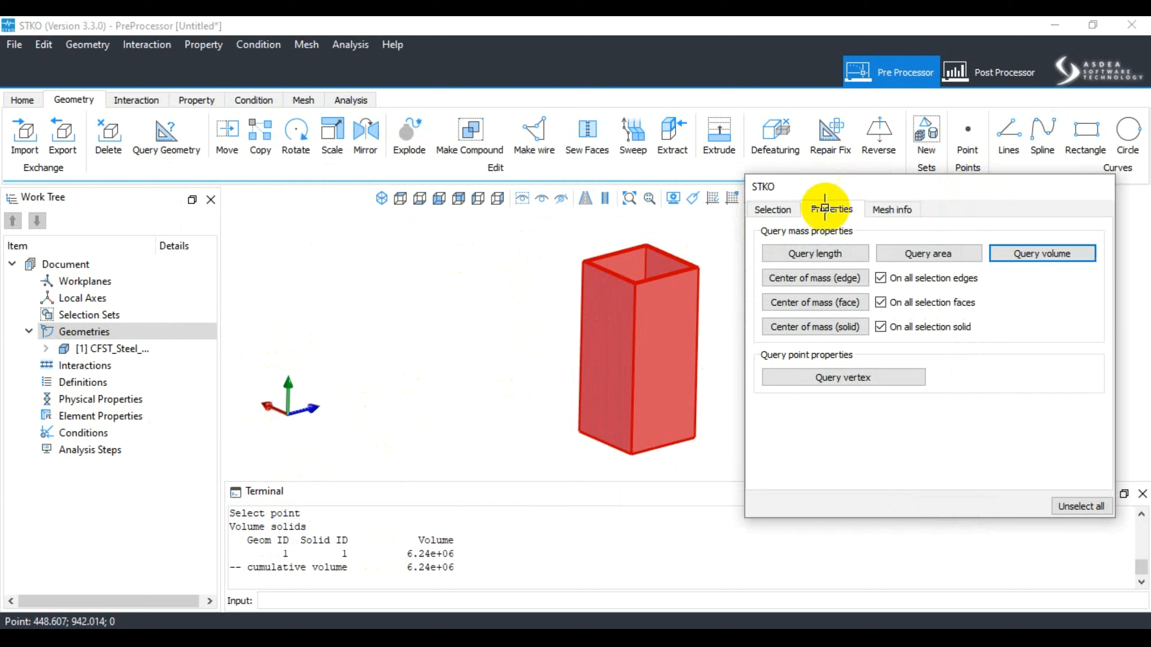
{"action": "scroll", "coordinate": [502, 315], "scroll_direction": "down", "scroll_amount": 2}
{"action": "scroll", "coordinate": [634, 297], "scroll_direction": "up", "scroll_amount": 2}
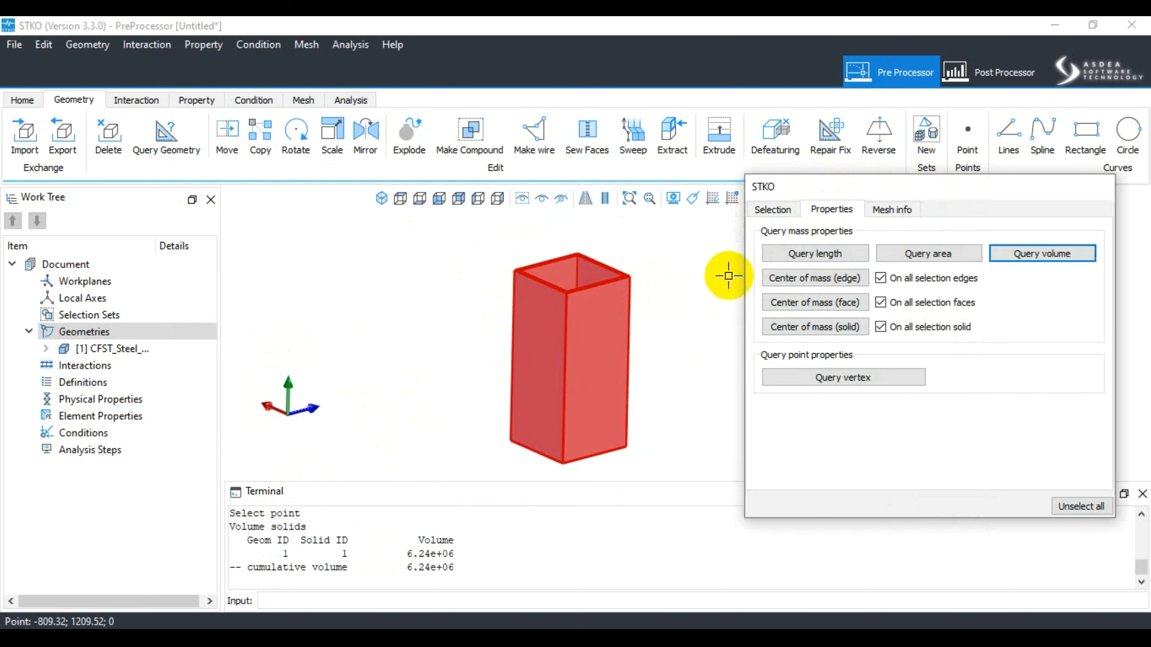
{"action": "left_click_drag", "start_coordinate": [793, 186], "coordinate": [784, 232]}
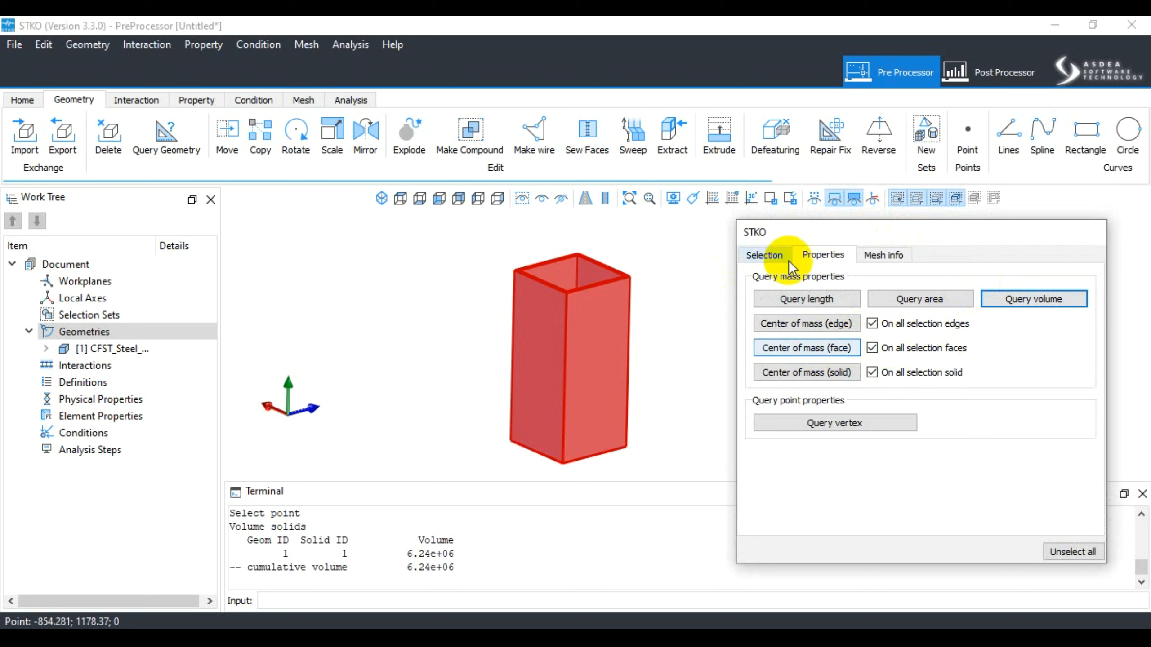
Query the centre of mass of the tube's outer Face 5, and start a vertex query with the query window clear of the model
{"action": "left_click", "coordinate": [765, 256]}
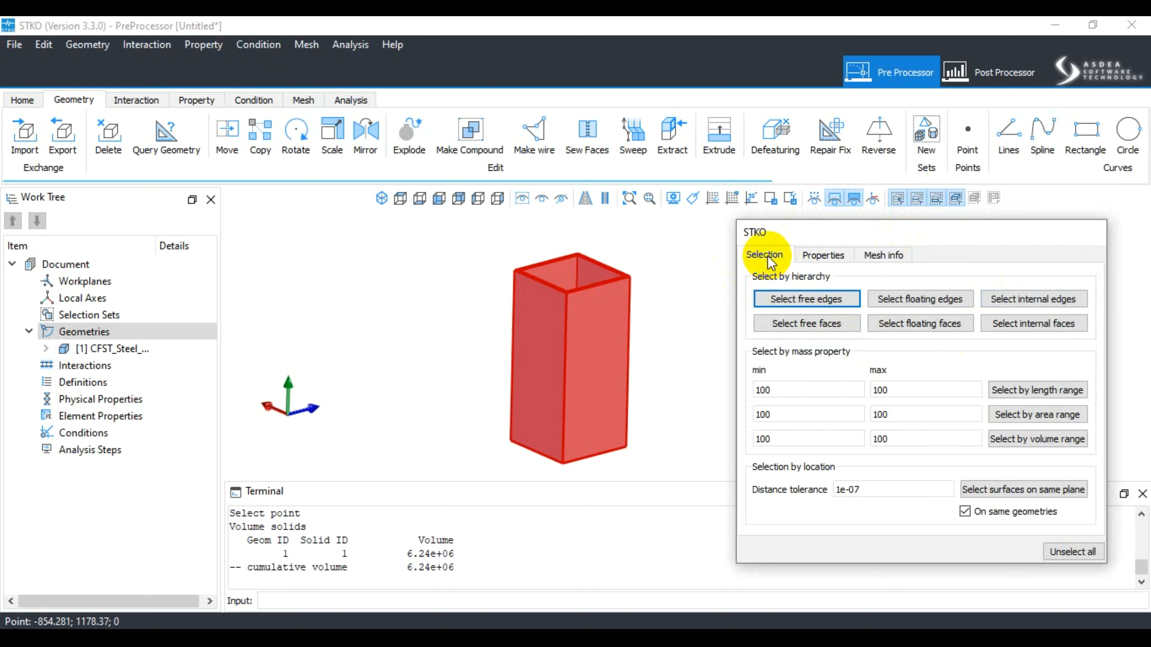
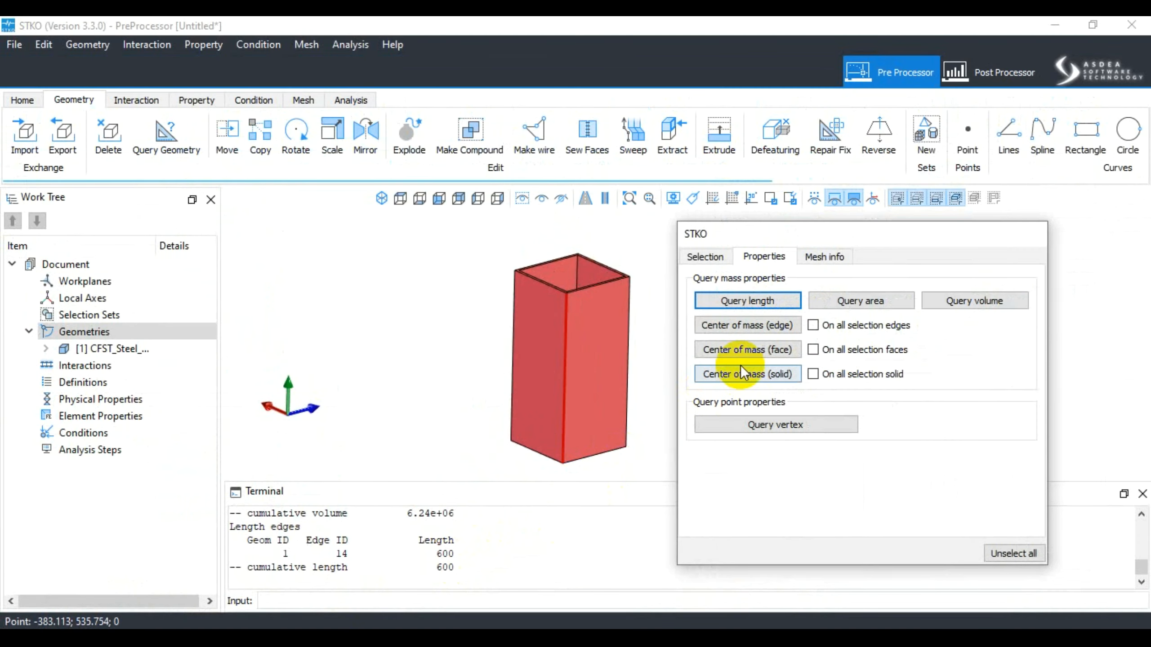
{"action": "left_click", "coordinate": [772, 351]}
{"action": "left_click", "coordinate": [596, 372]}
{"action": "left_click", "coordinate": [771, 352]}
{"action": "left_click_drag", "start_coordinate": [815, 234], "coordinate": [864, 225]}
{"action": "left_click", "coordinate": [825, 416]}
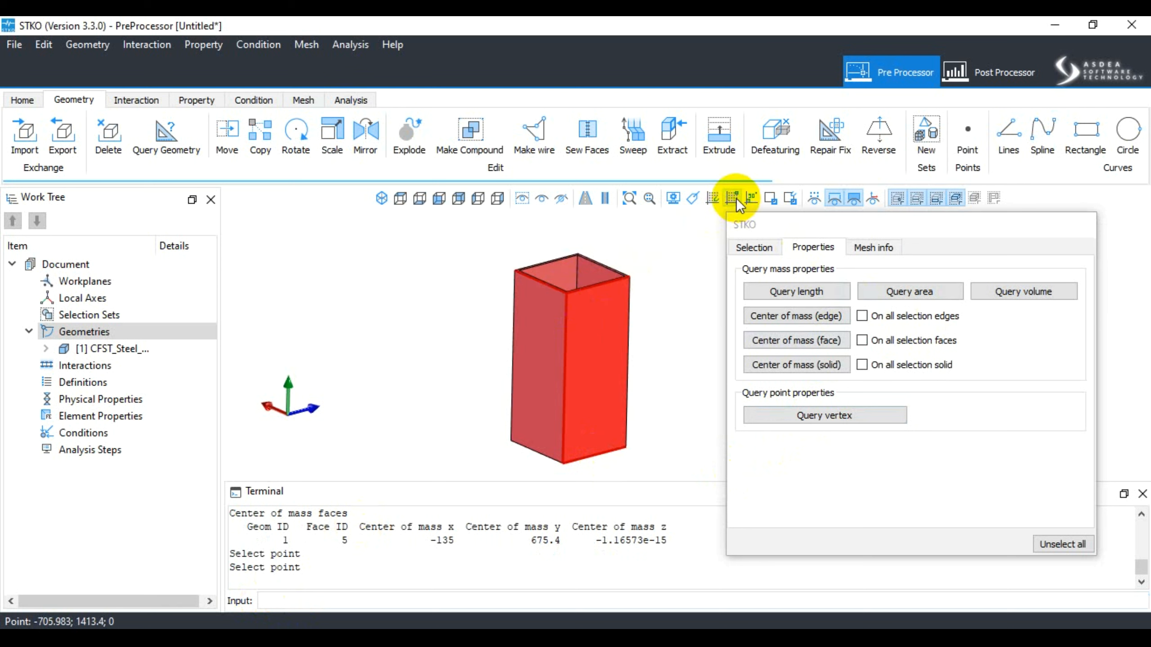
Select all free faces of the steel tube and start another vertex query, keeping the query window away from the model
{"action": "left_click", "coordinate": [753, 248]}
{"action": "left_click", "coordinate": [787, 317]}
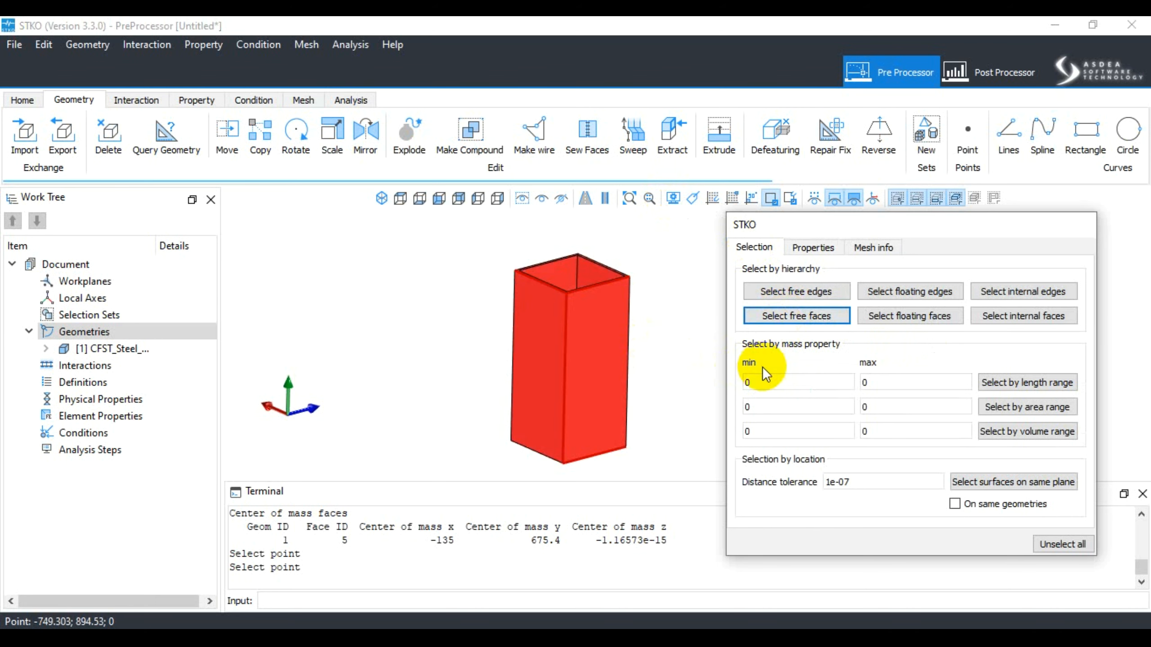
{"action": "left_click_drag", "start_coordinate": [872, 225], "coordinate": [264, 224]}
{"action": "left_click", "coordinate": [183, 234]}
{"action": "left_click", "coordinate": [181, 403]}
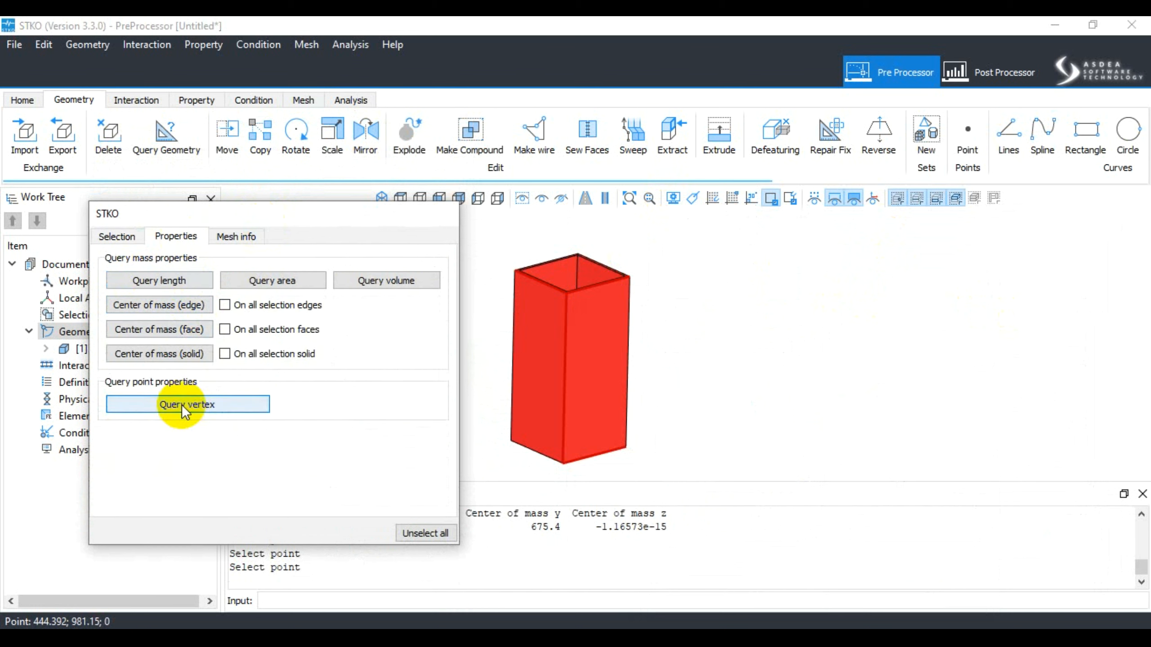
{"action": "left_click_drag", "start_coordinate": [250, 215], "coordinate": [264, 234]}
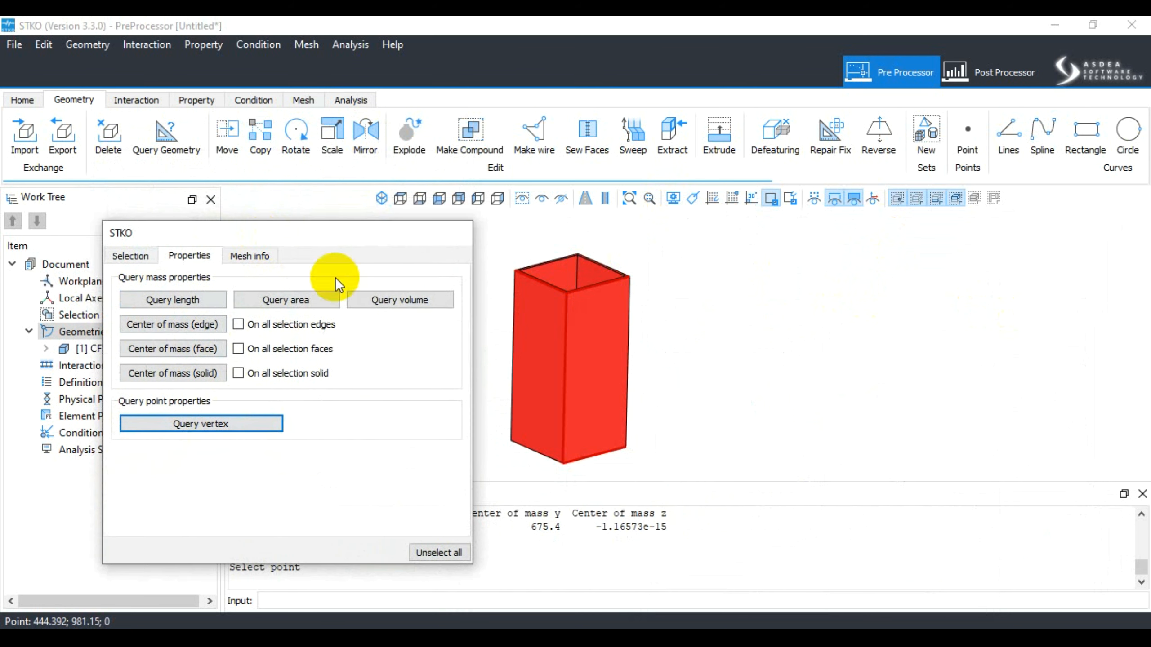
Review the query window's mesh information, selection and property options, and clear the whole selection on the tube
{"action": "left_click", "coordinate": [242, 256]}
{"action": "left_click", "coordinate": [138, 265]}
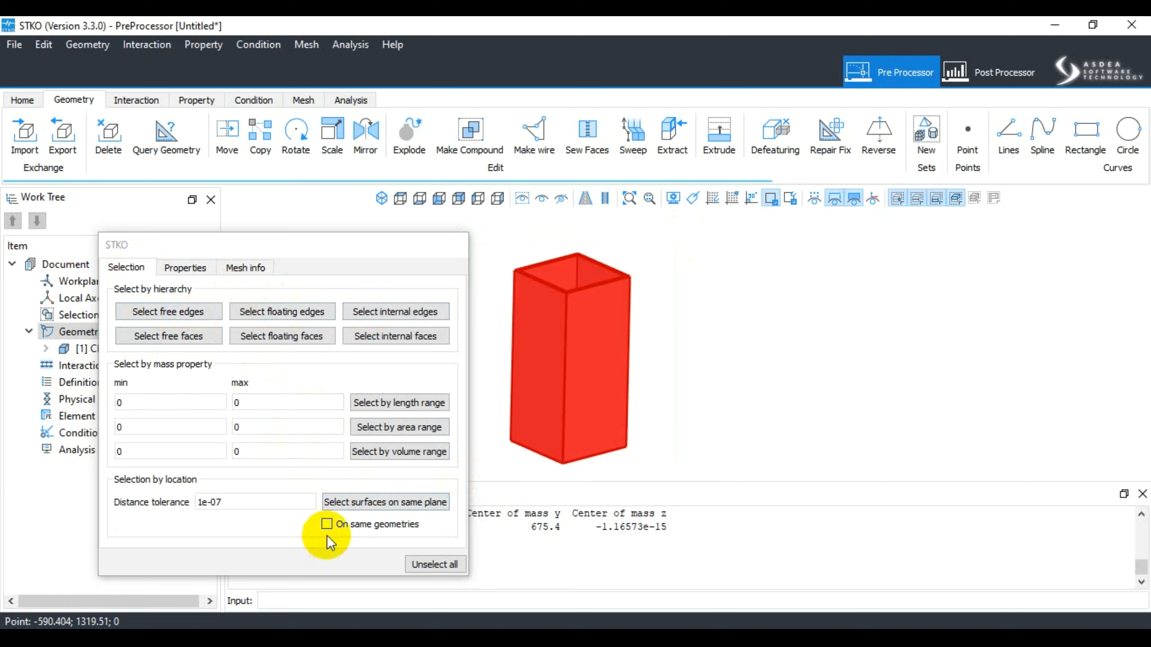
{"action": "left_click", "coordinate": [186, 269]}
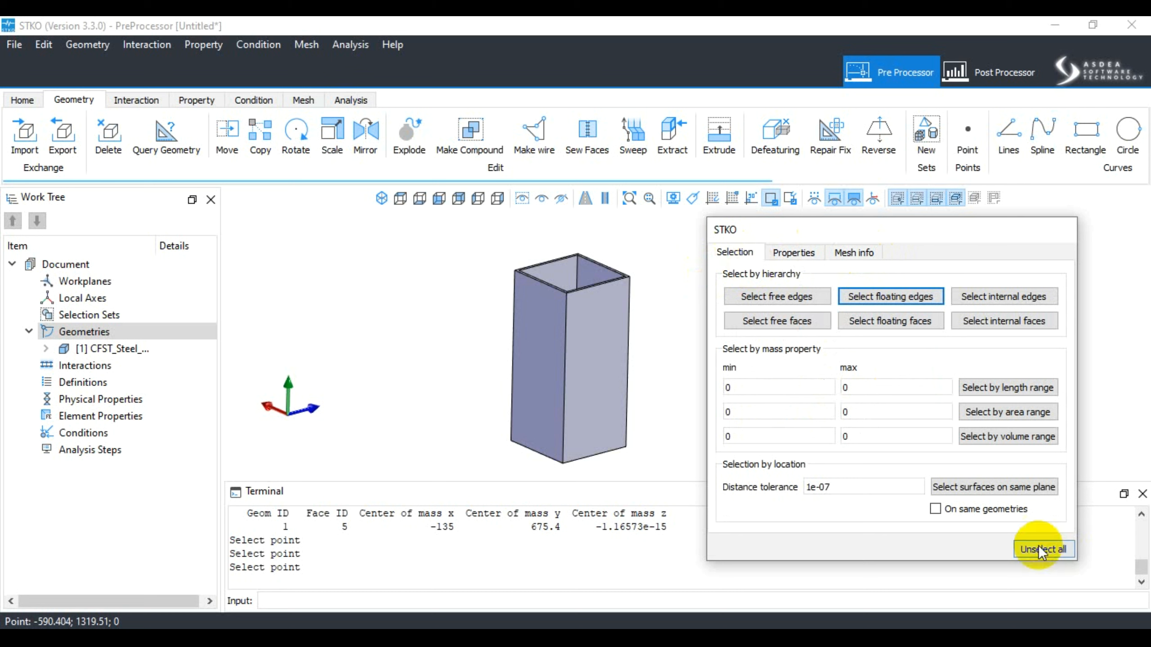
{"action": "left_click", "coordinate": [1042, 549]}
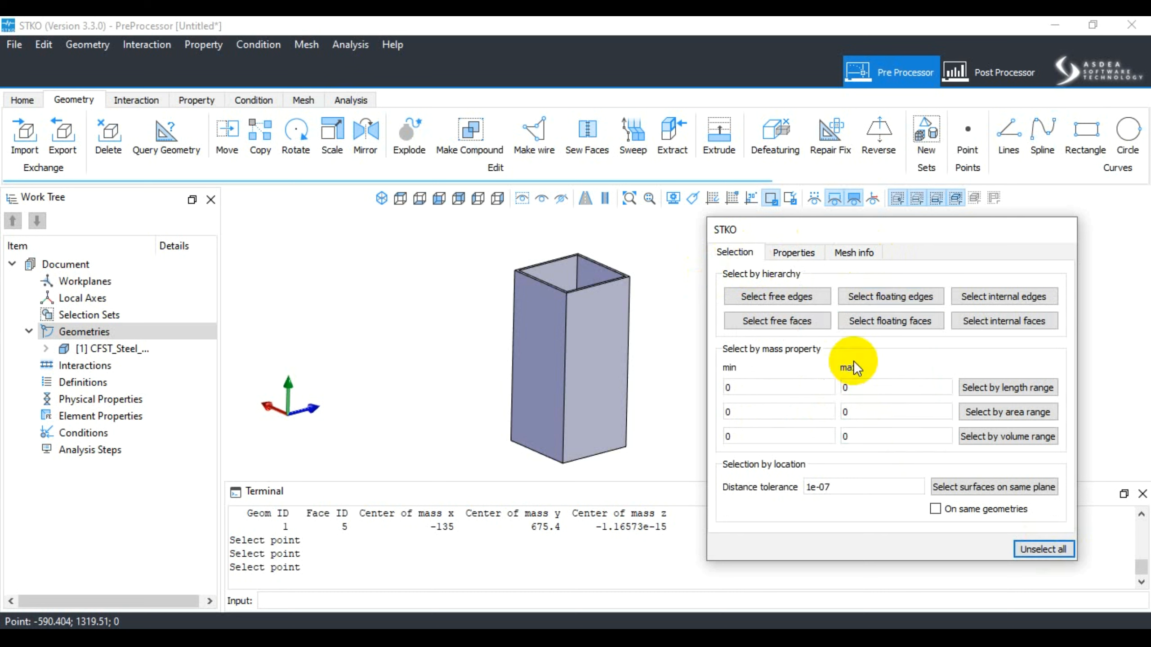
Select the tube's inner Face 6 together with the tube's edges, and query the area of the face
{"action": "left_click", "coordinate": [585, 277]}
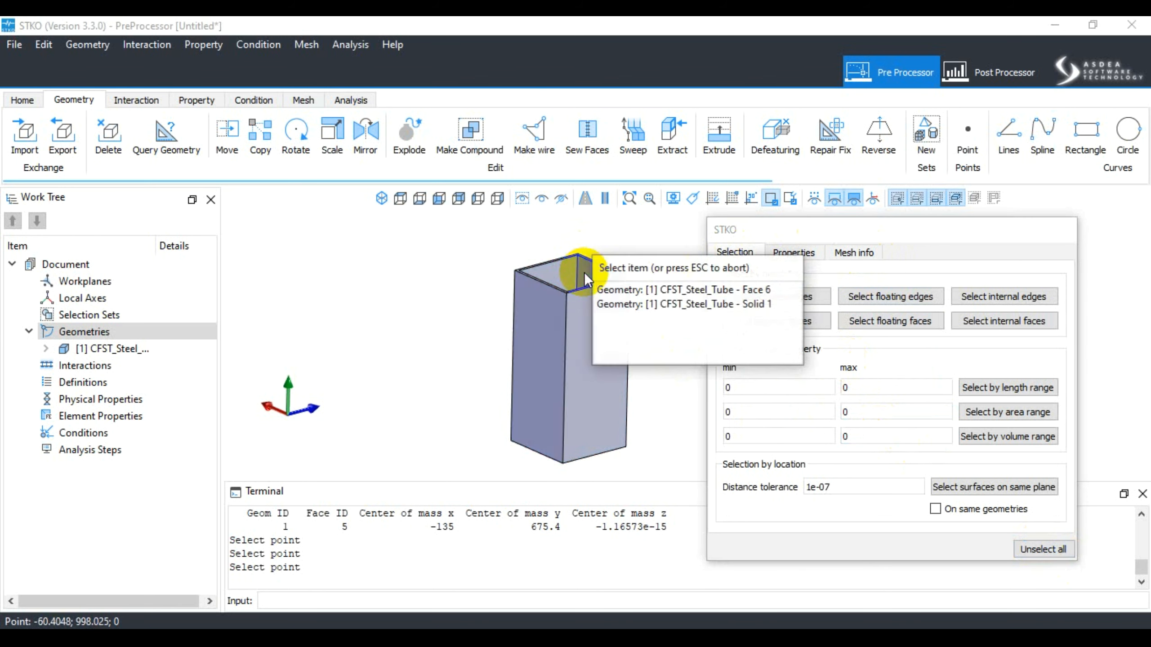
{"action": "left_click", "coordinate": [679, 289]}
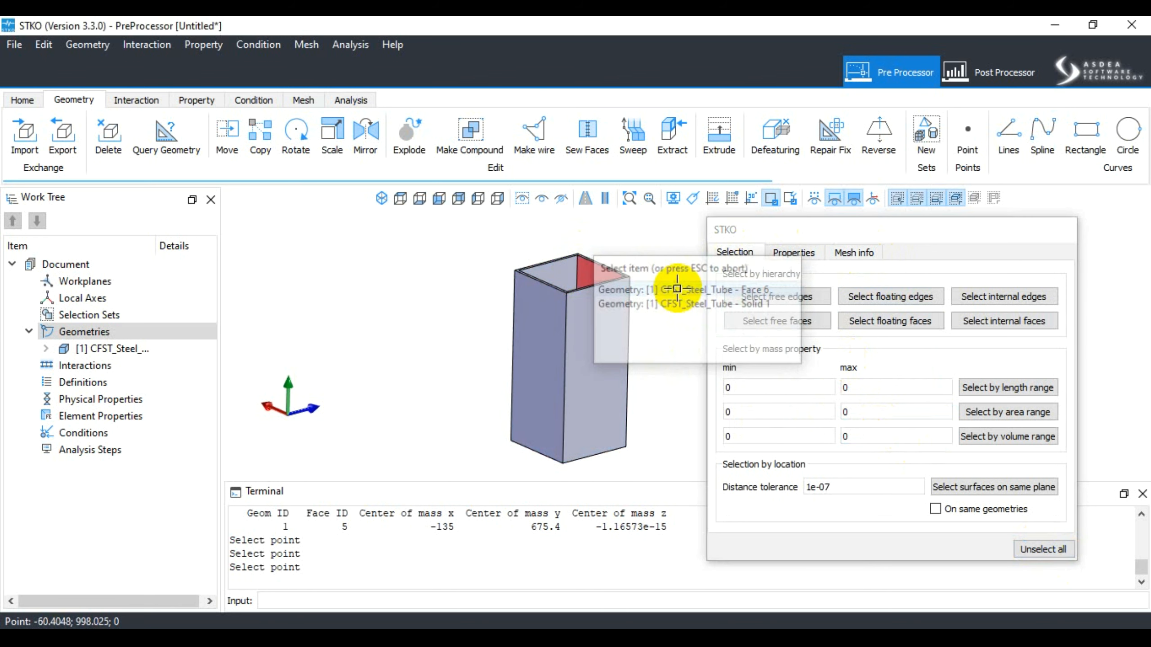
{"action": "left_click", "coordinate": [1015, 297]}
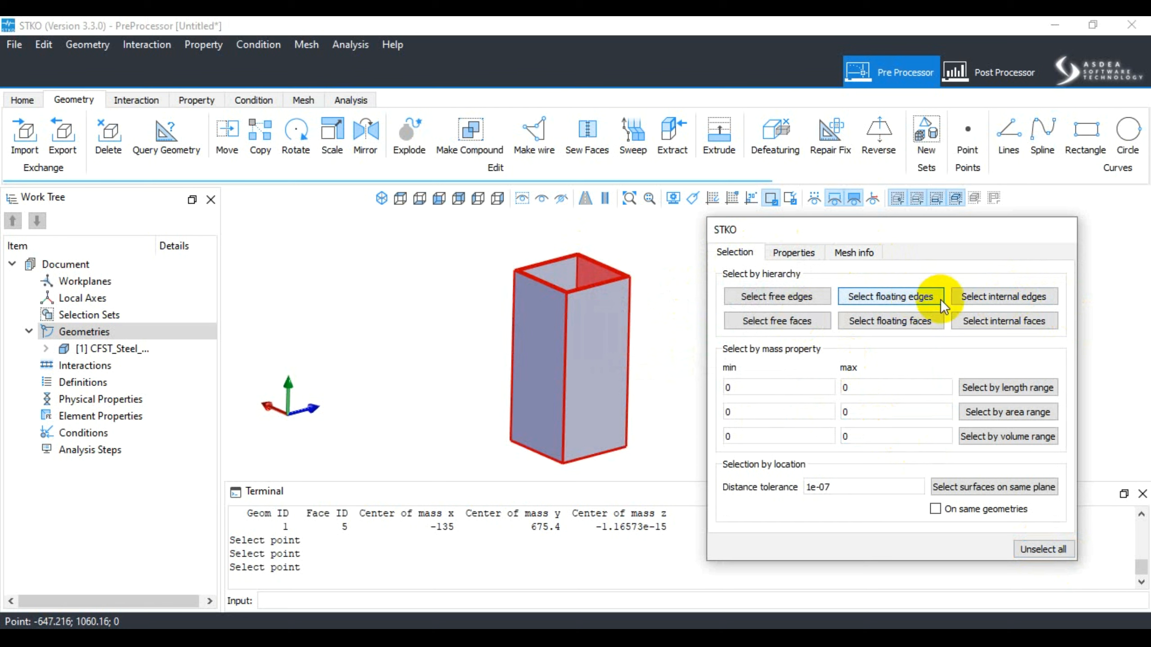
{"action": "left_click", "coordinate": [793, 252]}
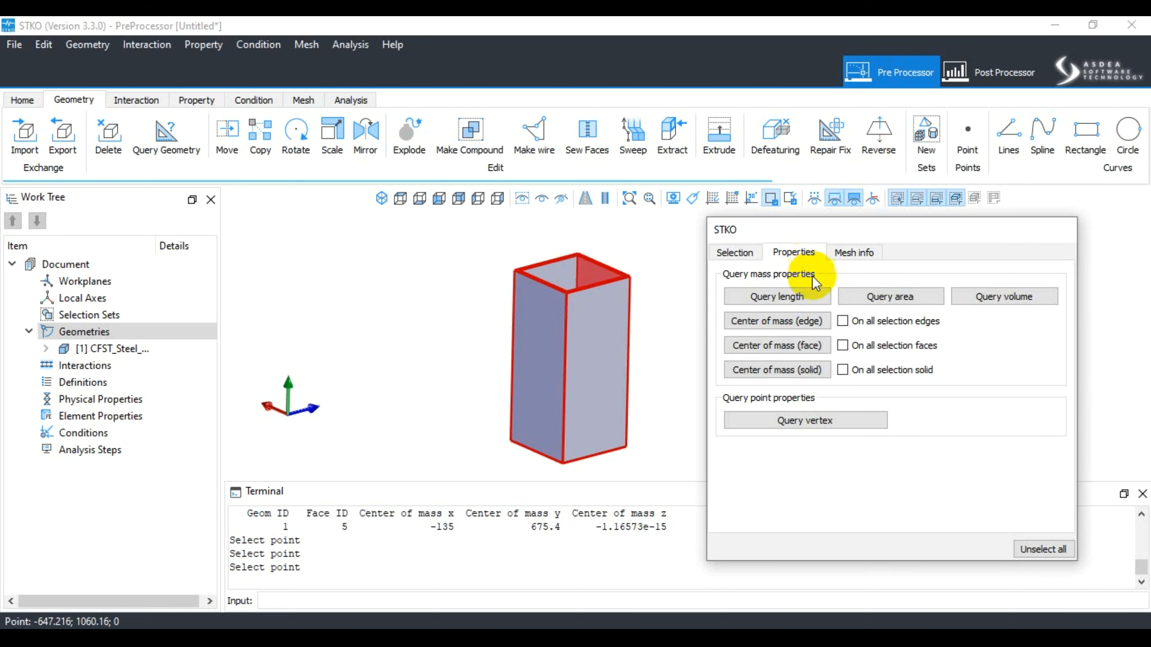
{"action": "left_click", "coordinate": [900, 302]}
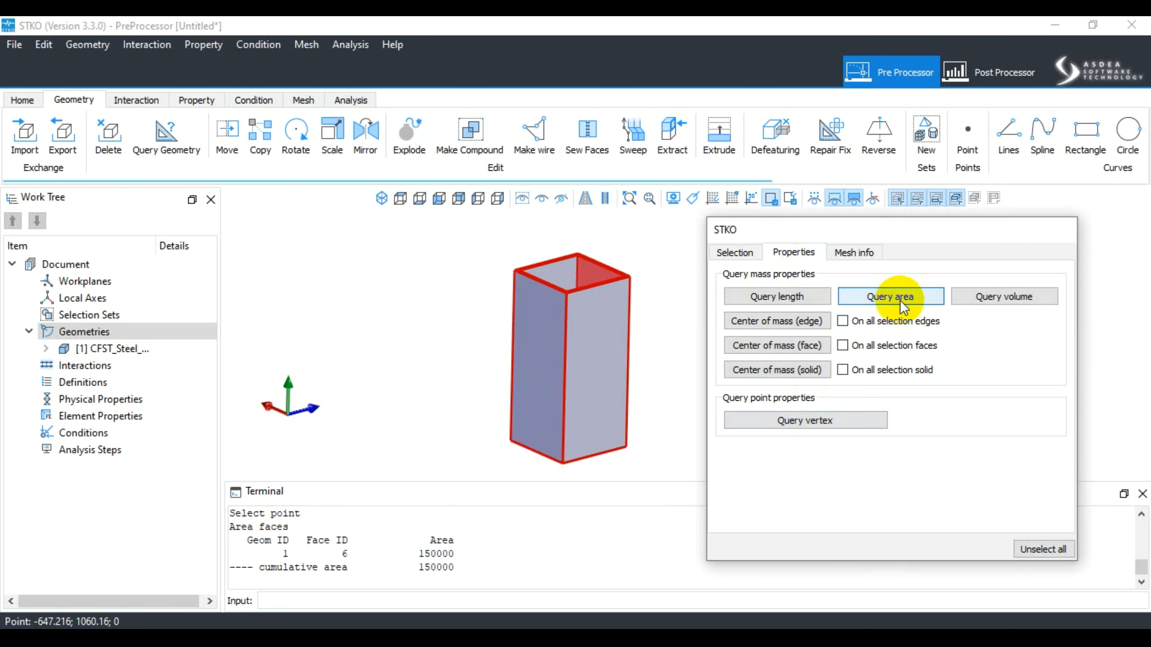
Start a volume query, pick Solid 1 of the steel tube, and query its volume
{"action": "left_click", "coordinate": [1004, 296]}
{"action": "left_click", "coordinate": [579, 321]}
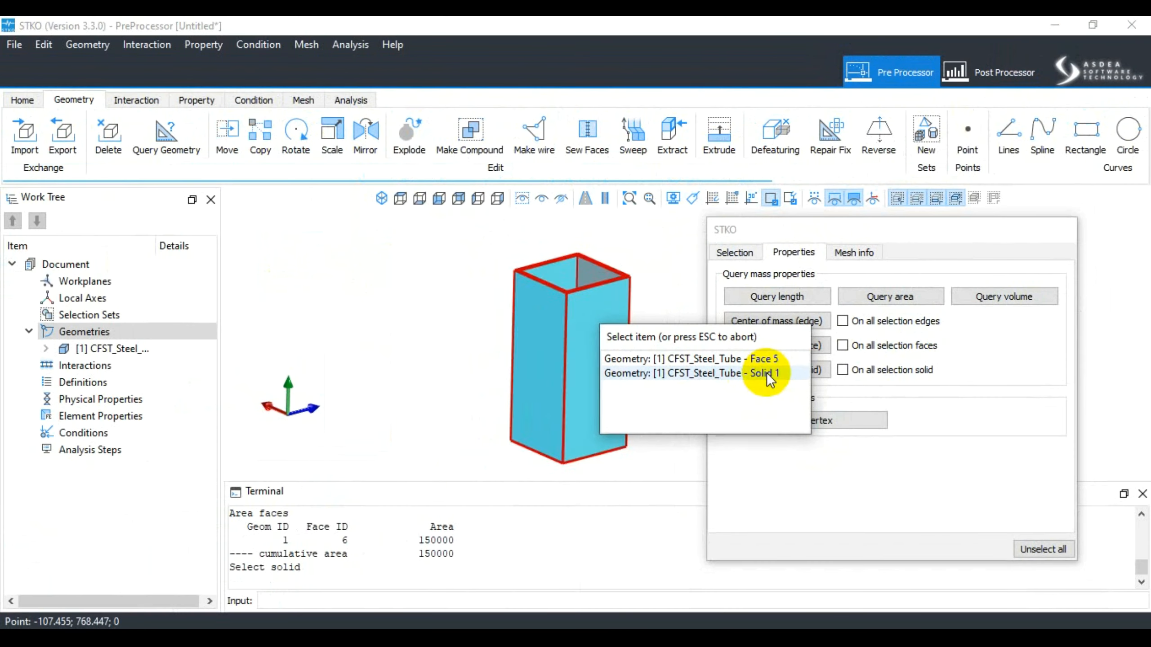
{"action": "left_click", "coordinate": [761, 375]}
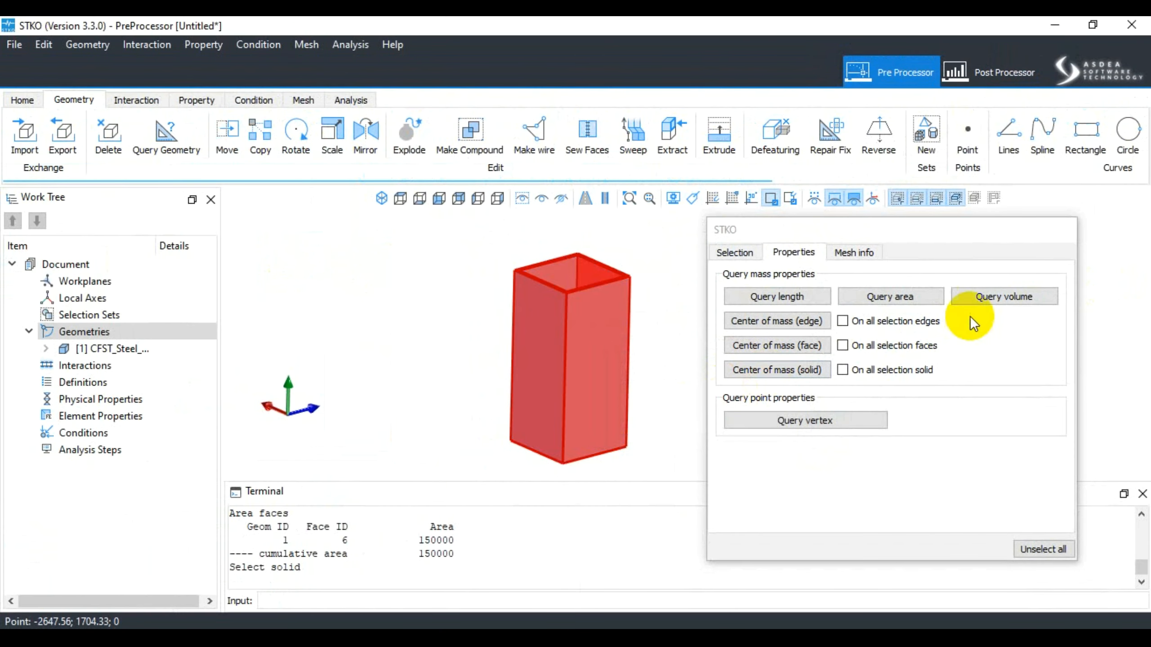
{"action": "left_click", "coordinate": [973, 303]}
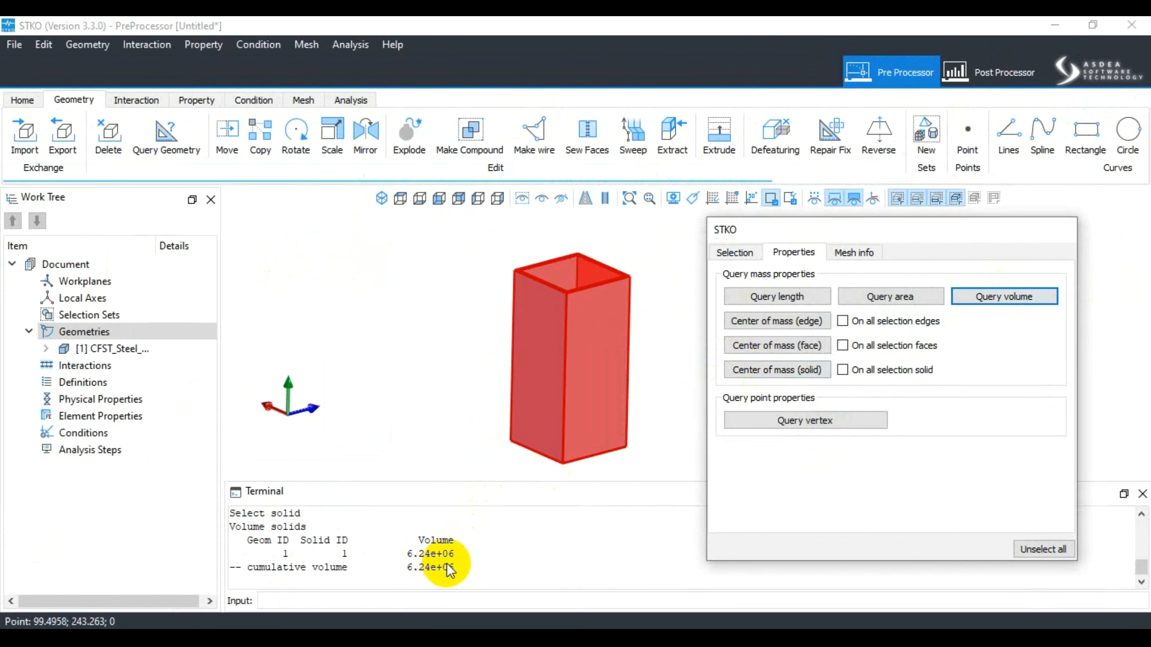
View the mesh information, clear the selection, and end the geometry query while staying in the geometry tools
{"action": "left_click", "coordinate": [852, 254]}
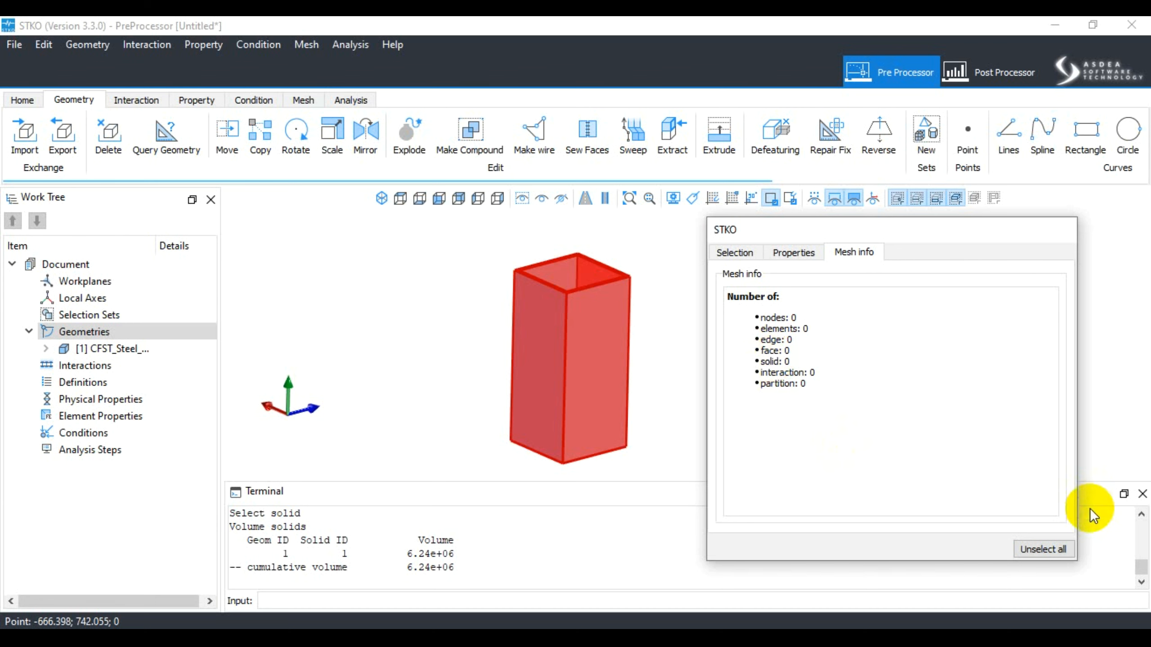
{"action": "left_click", "coordinate": [1016, 548]}
{"action": "left_click", "coordinate": [132, 100]}
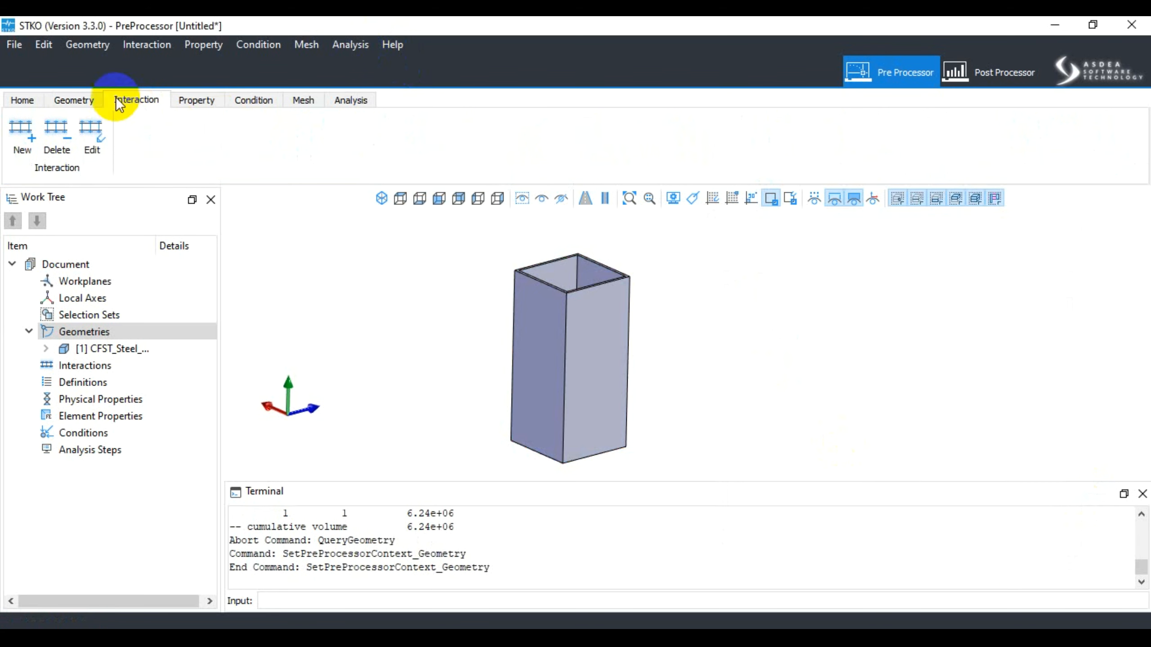
{"action": "left_click", "coordinate": [88, 102]}
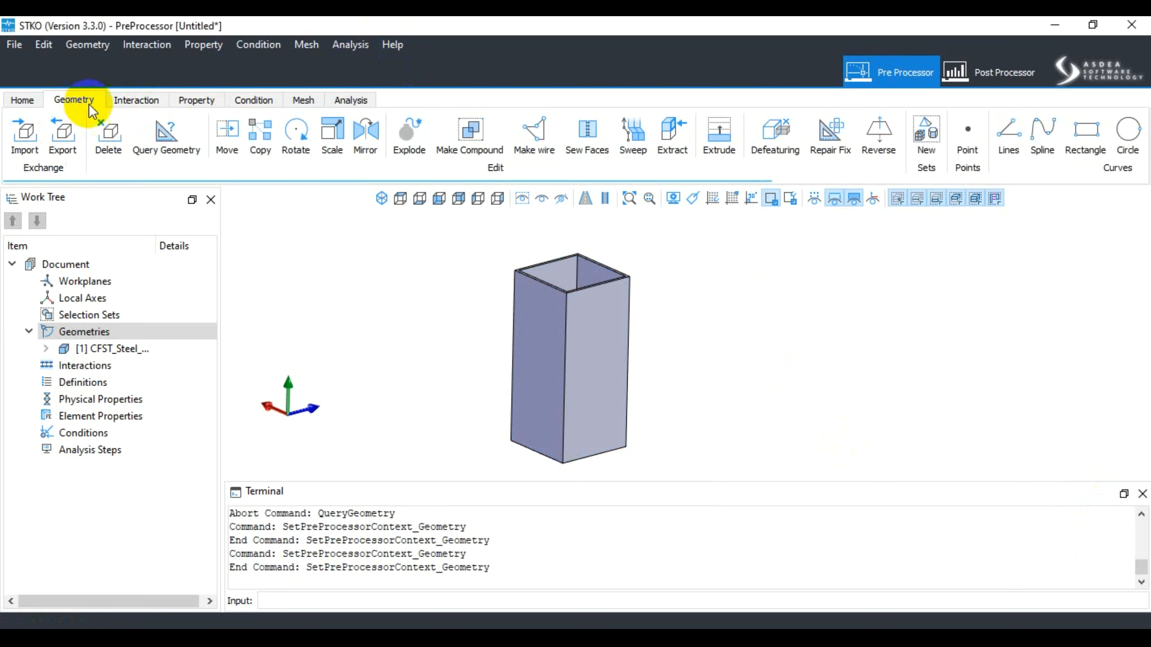
Restart the geometry query and select the outer edges of the steel tube, with the query window beside the model
{"action": "left_click", "coordinate": [161, 136]}
{"action": "left_click", "coordinate": [566, 363]}
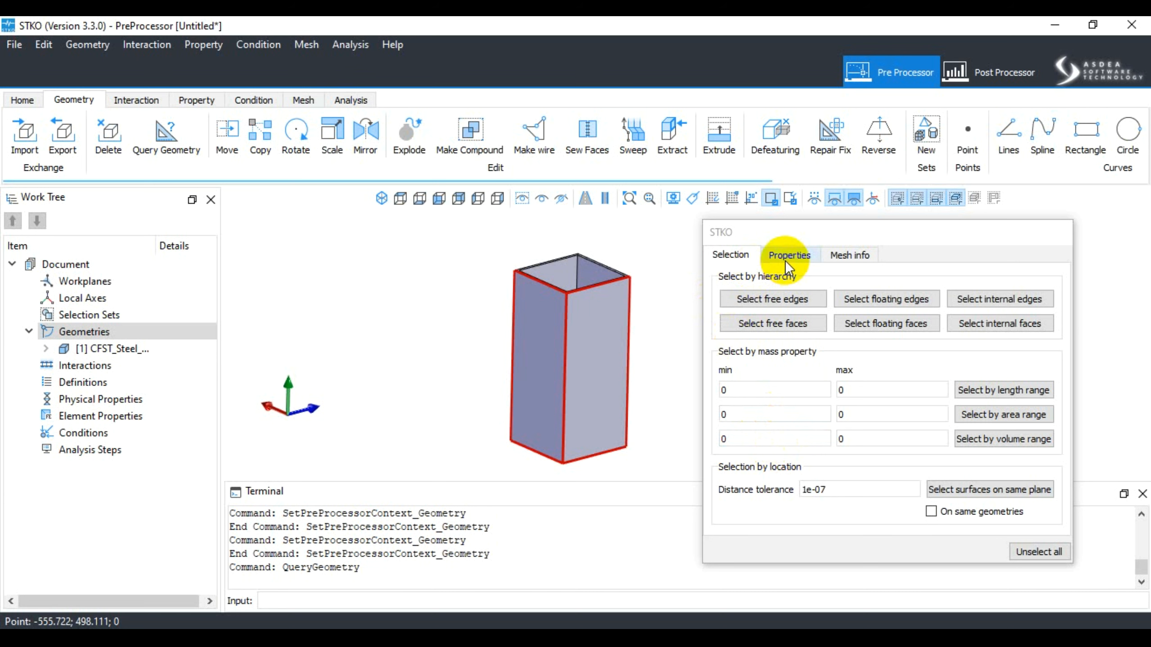
{"action": "mouse_move", "coordinate": [861, 235]}
{"action": "left_mouse_down"}
{"action": "mouse_move", "coordinate": [874, 211]}
{"action": "mouse_move", "coordinate": [874, 255]}
{"action": "left_mouse_up"}
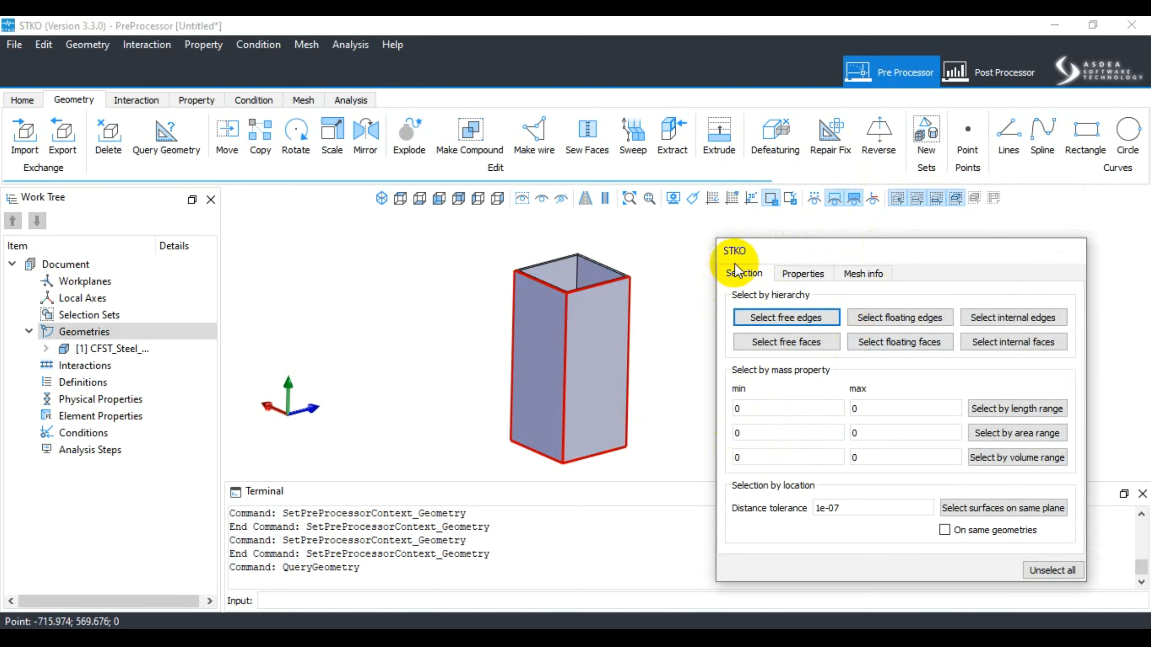
Open the maximum of the length range for editing and clear the selection on the tube
{"action": "left_click", "coordinate": [873, 407]}
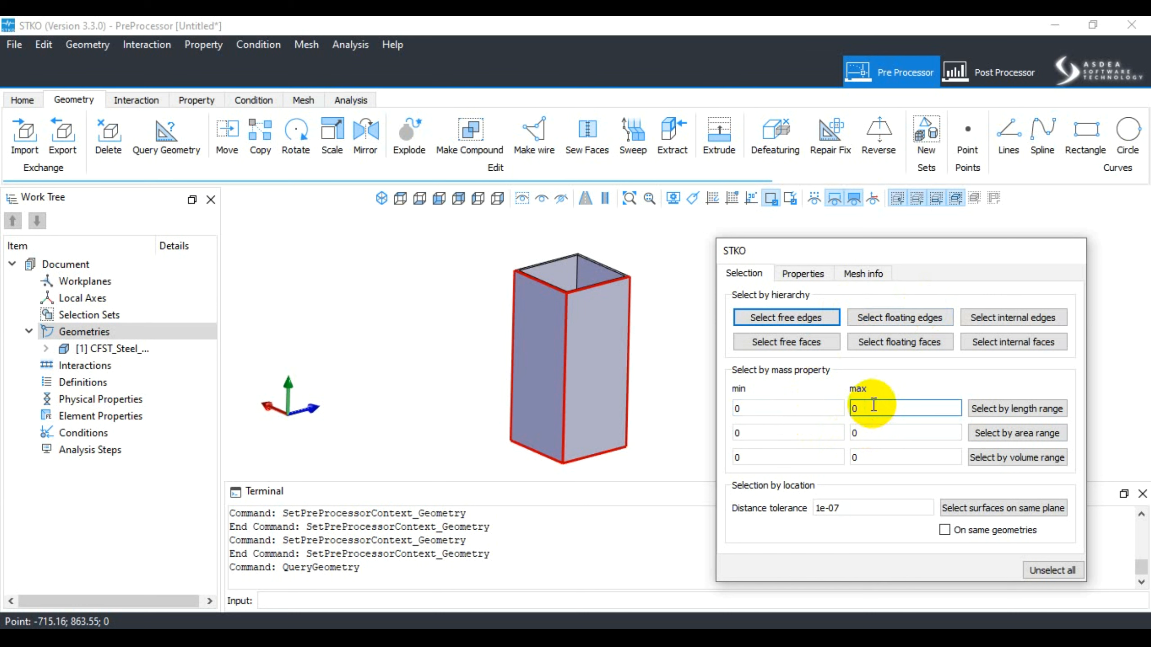
{"action": "left_click_drag", "start_coordinate": [882, 407], "coordinate": [801, 407]}
{"action": "left_click", "coordinate": [1056, 572]}
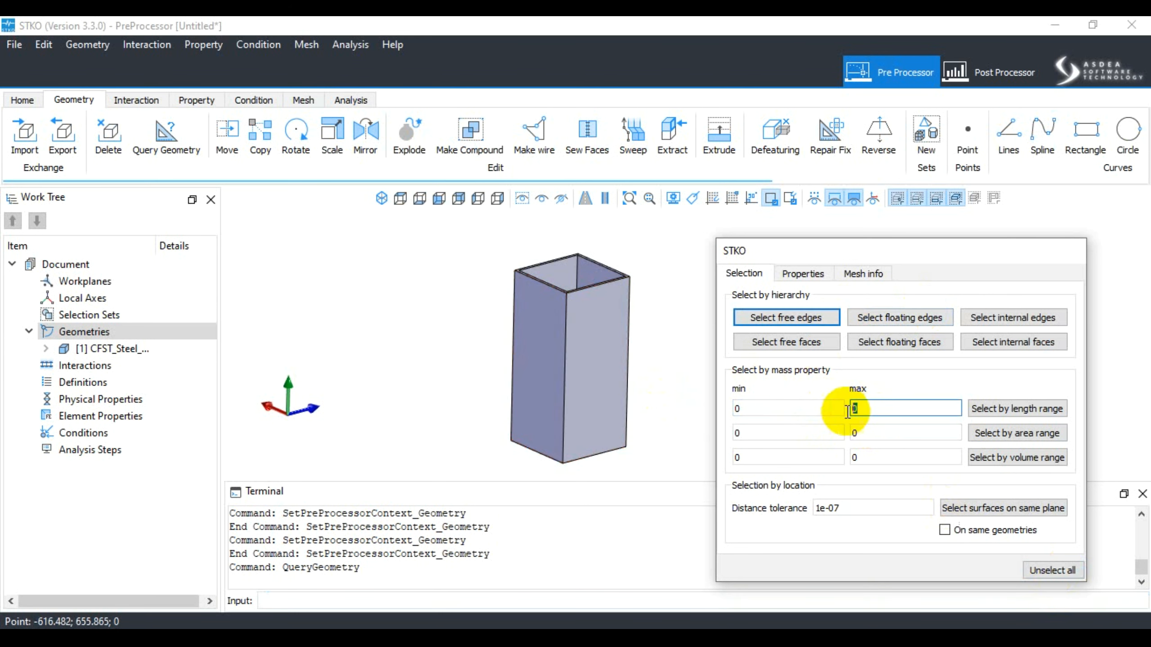